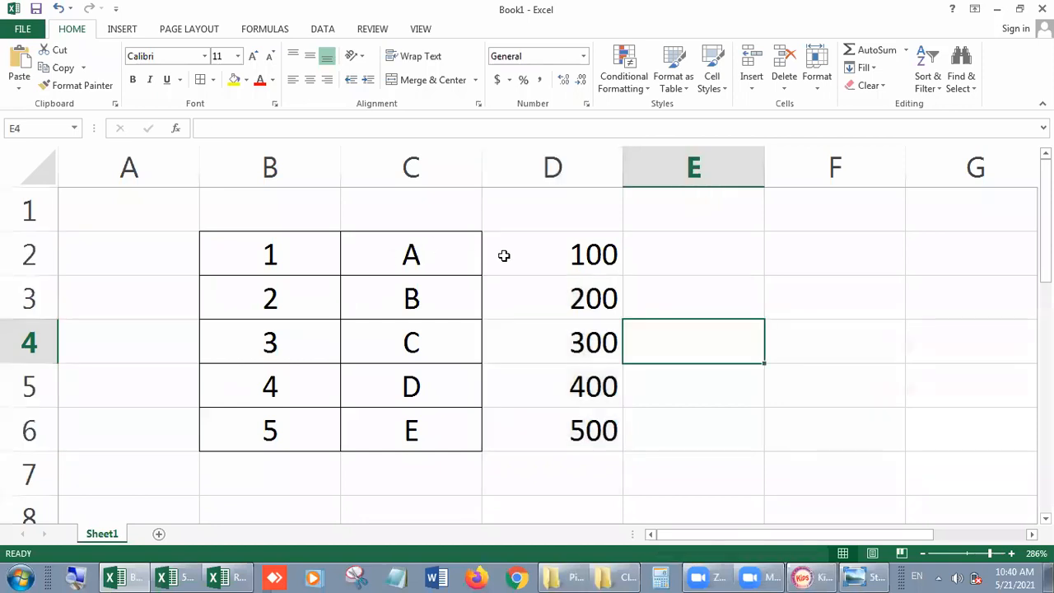
Step: Apply cell borders to the values in D2:D6
drag(504, 255, 530, 421)
click(202, 84)
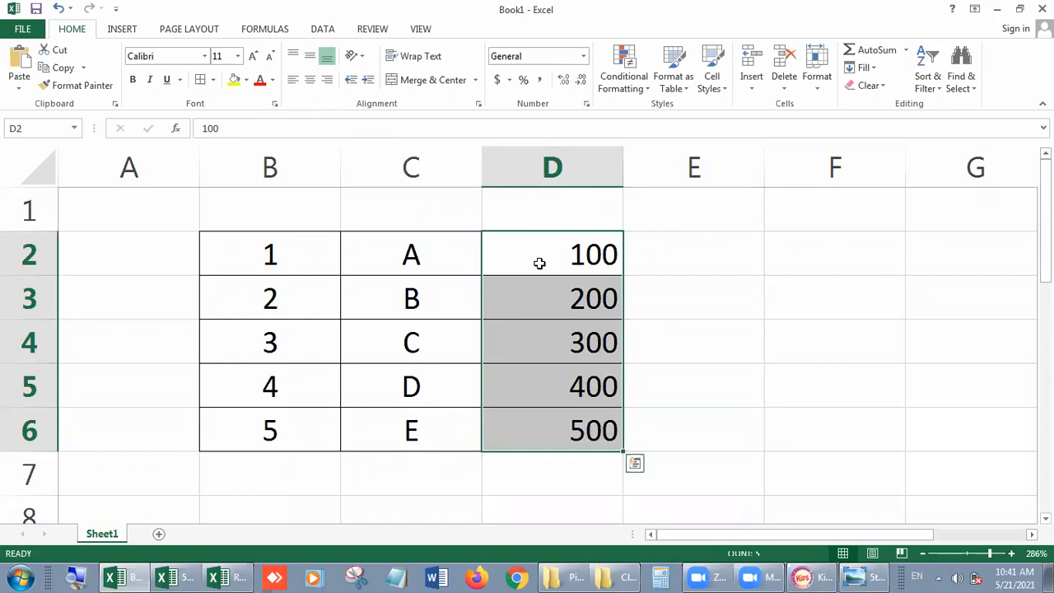
click(737, 322)
Step: Insert a 2-D clustered column chart from B2:D6 and fit it in view
drag(275, 254, 544, 437)
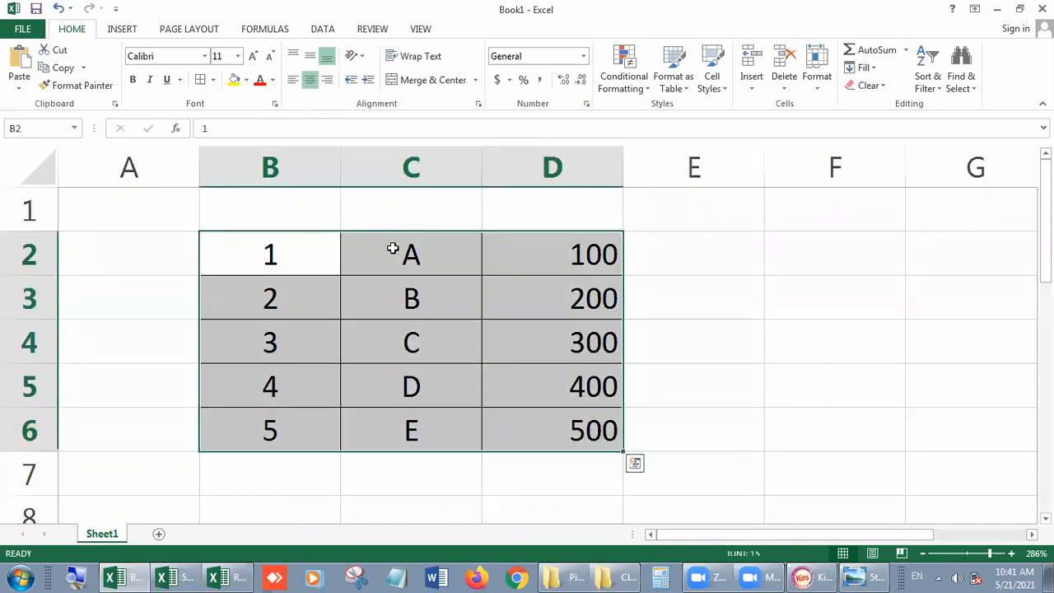
click(115, 31)
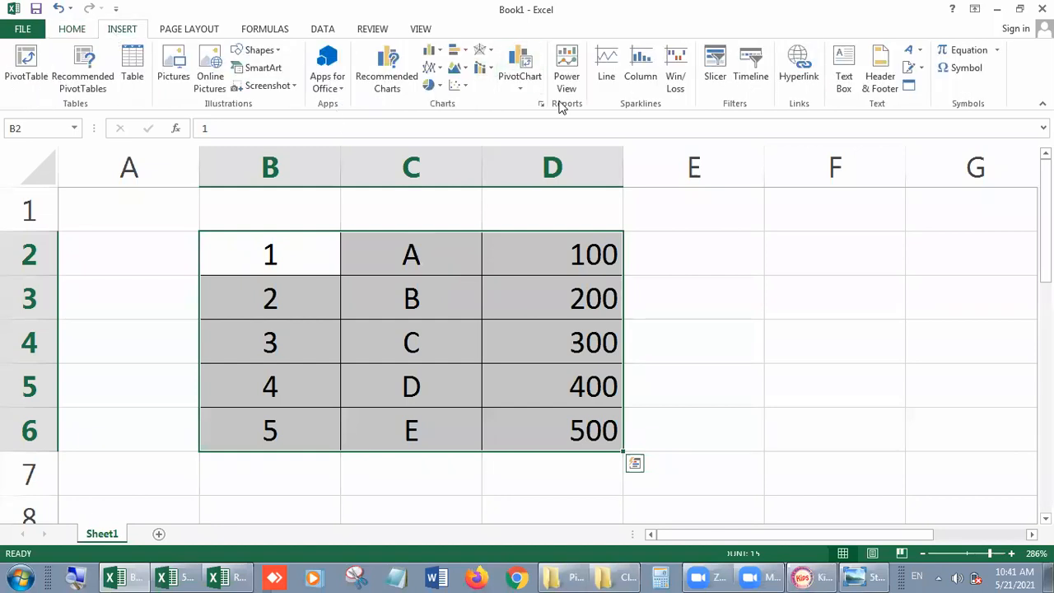
click(432, 51)
click(442, 103)
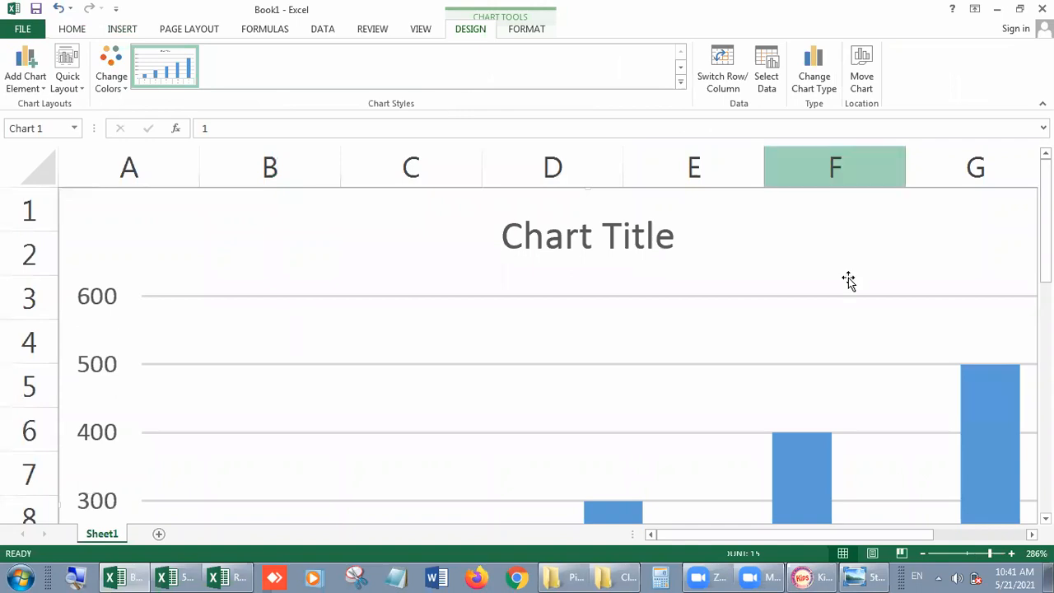
ctrl+scroll(1001, 532, down, 12)
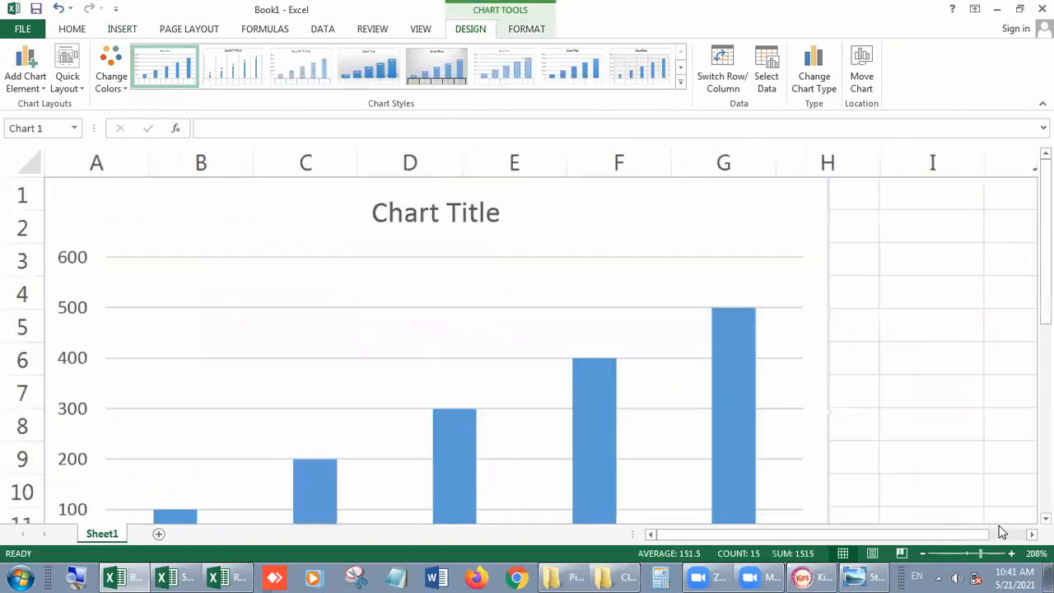
ctrl+scroll(1002, 532, up, 4)
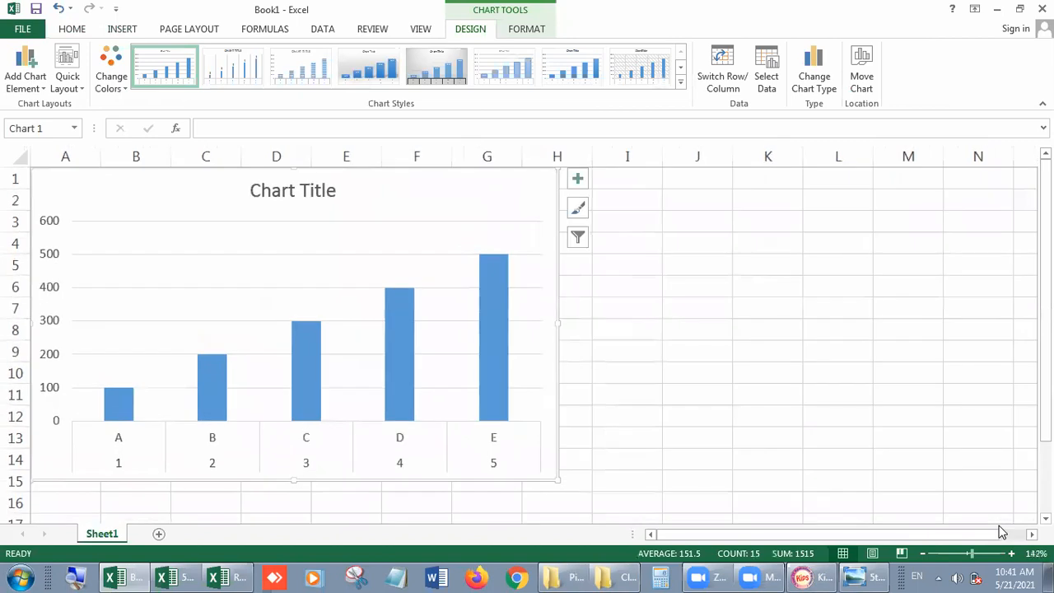
Step: Try the second colorful palette on the column chart's data series
click(409, 352)
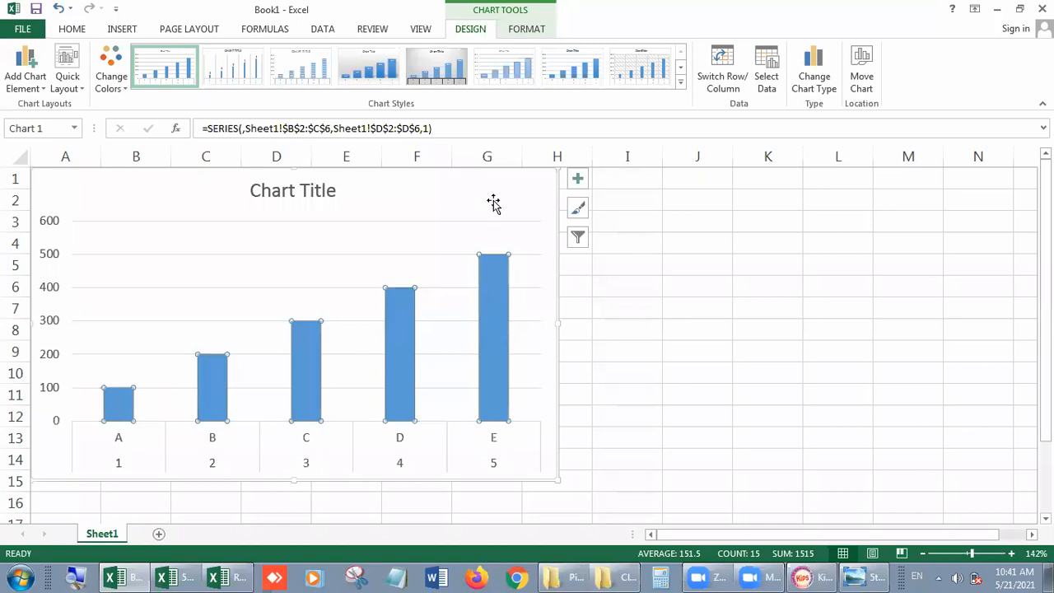
click(680, 82)
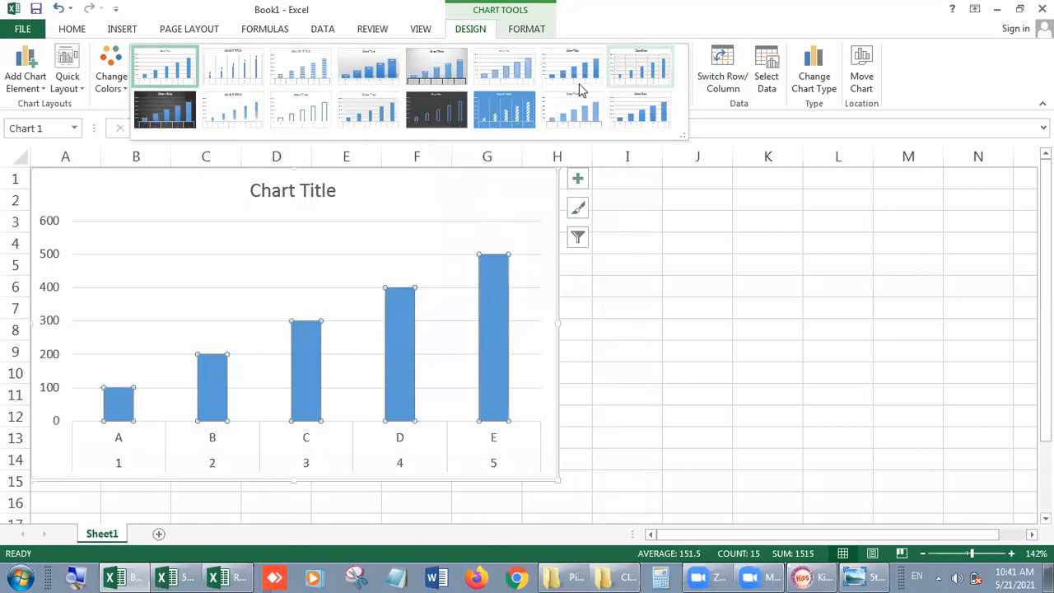
click(115, 76)
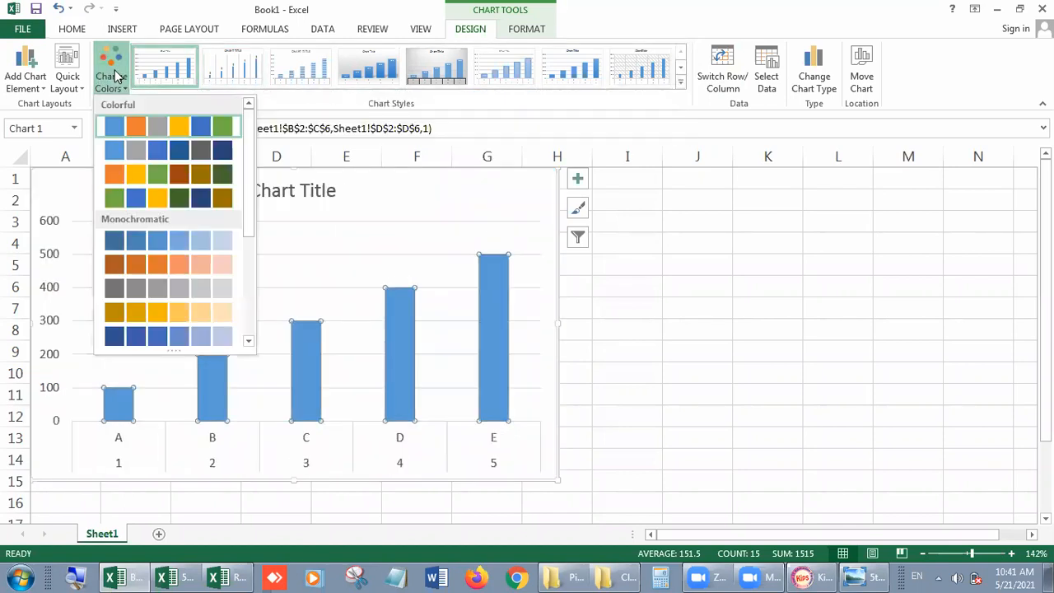
click(144, 152)
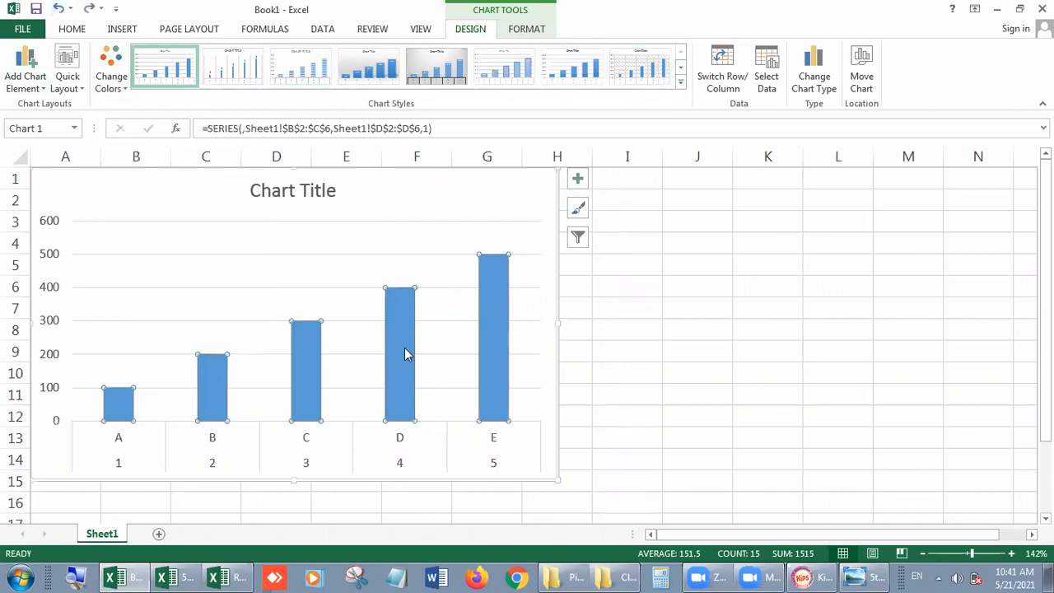
Step: Delete the data series and the whole column chart from the sheet
key(Delete)
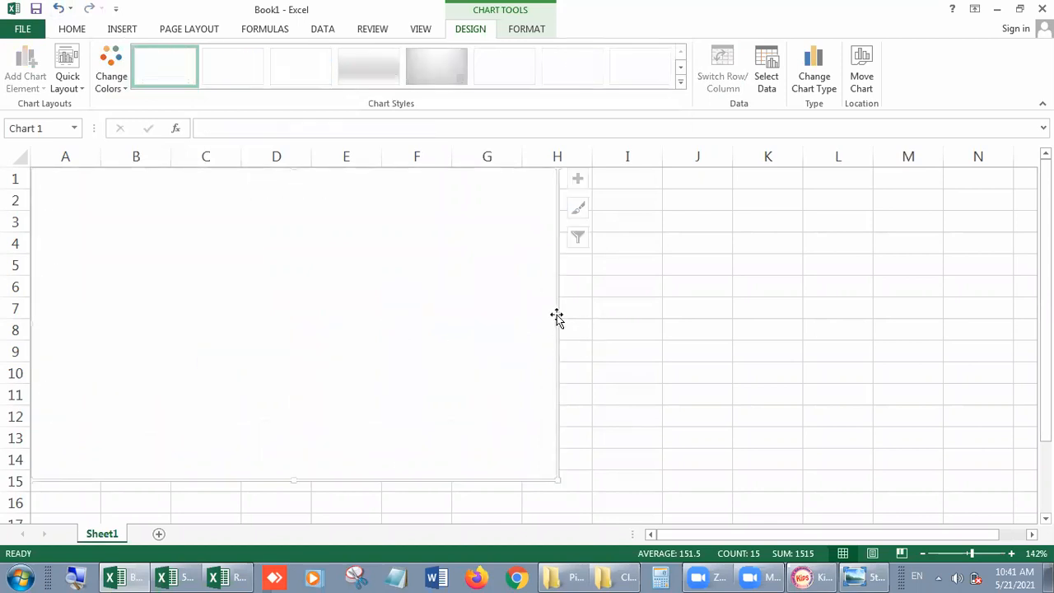
key(Delete)
click(256, 352)
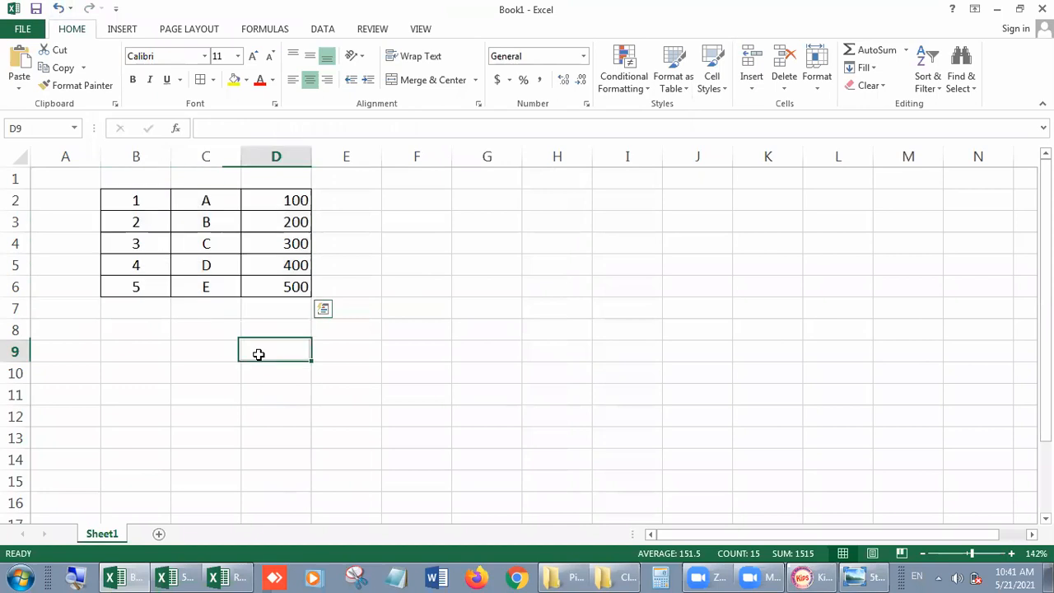
Step: Add the headers Name in C1 and Marks in D1 above the table
drag(203, 201, 287, 292)
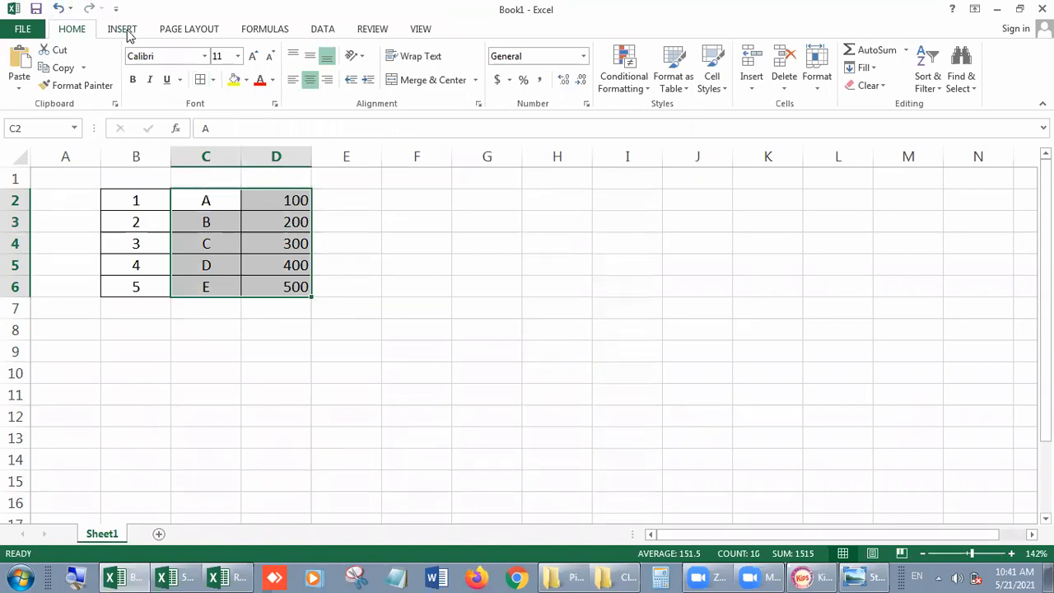
click(201, 180)
text(n)
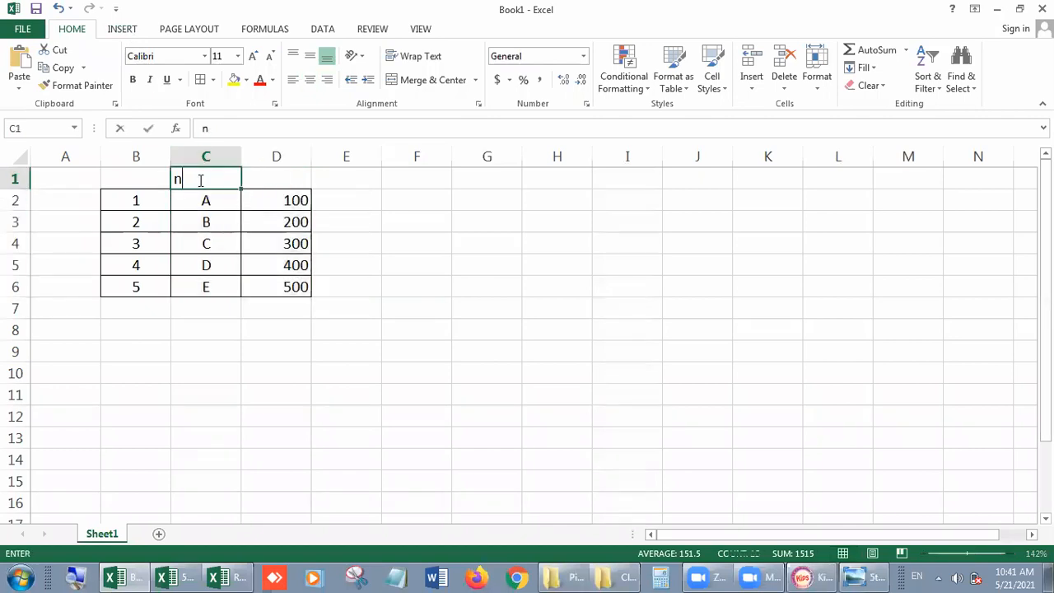
text(AME)
key(Tab)
text(M)
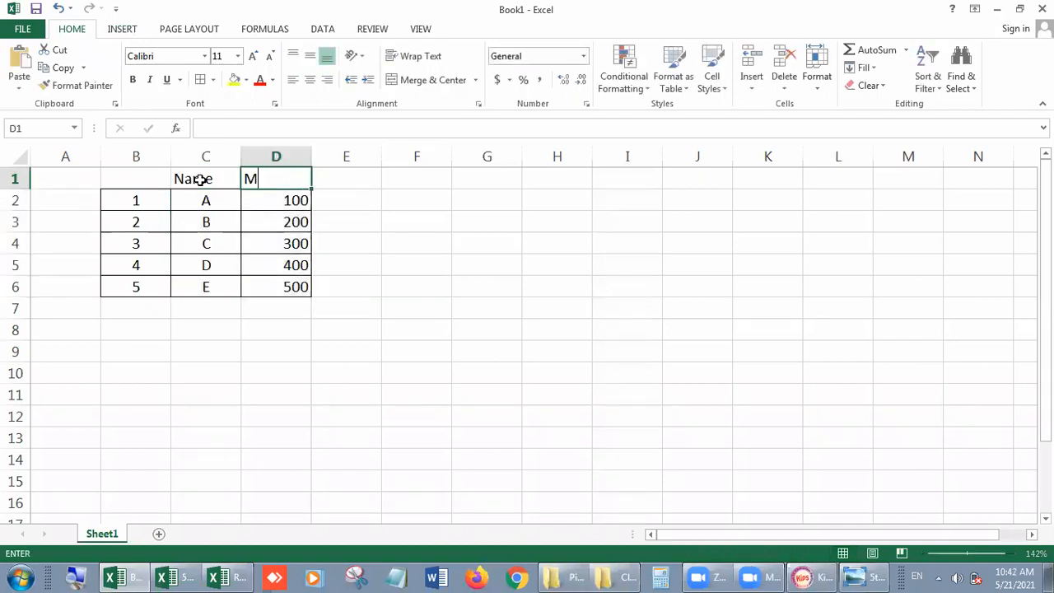
text(arks)
click(386, 323)
Step: Insert a 2-D clustered column chart from the Name and Marks data in C1:D6
mouse_move(188, 170)
mouse_down()
mouse_move(252, 221)
mouse_move(275, 287)
mouse_up()
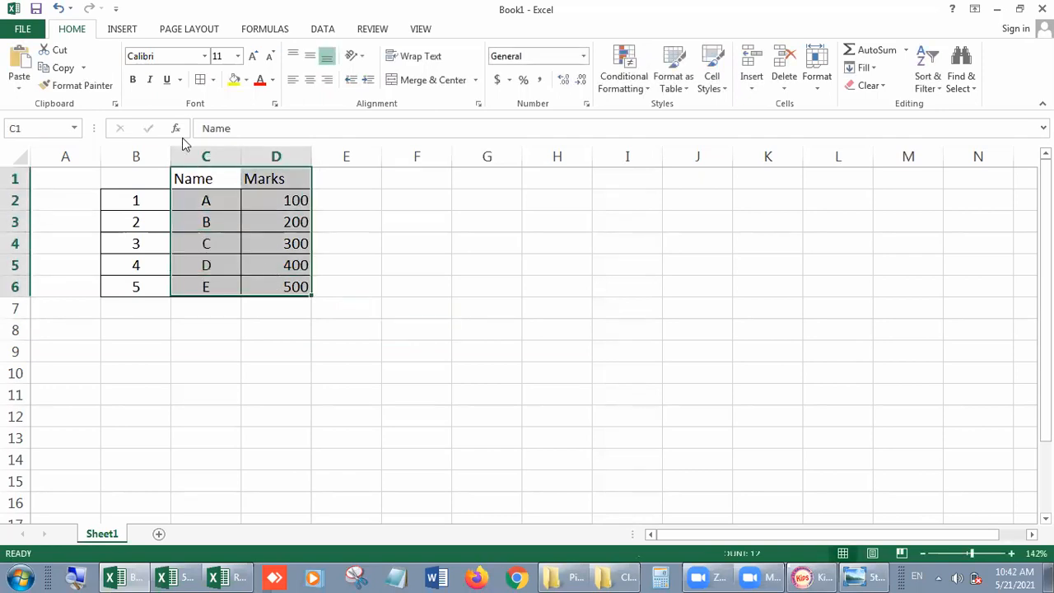
click(121, 30)
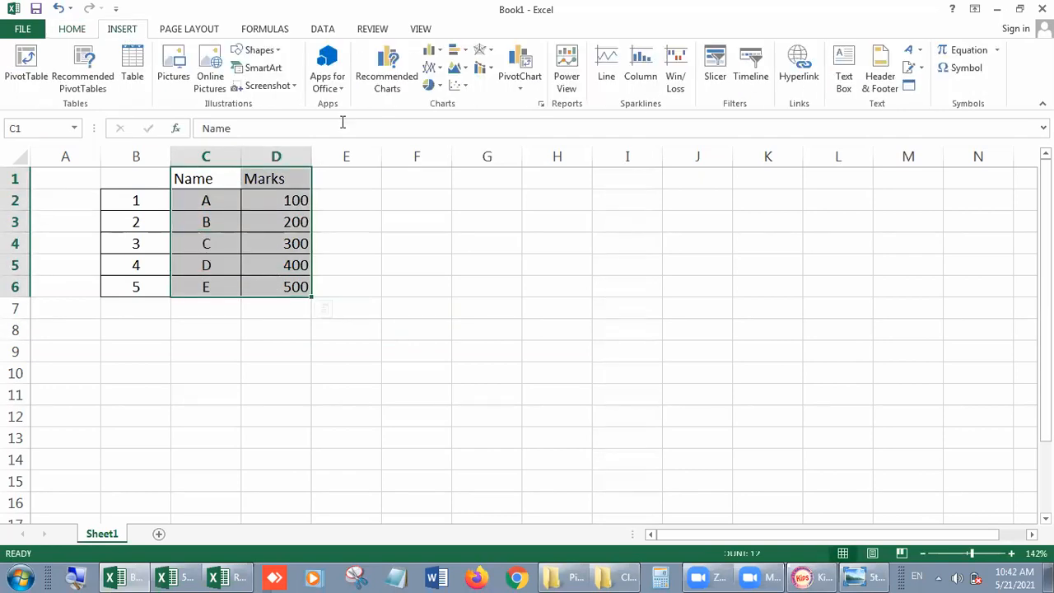
click(431, 51)
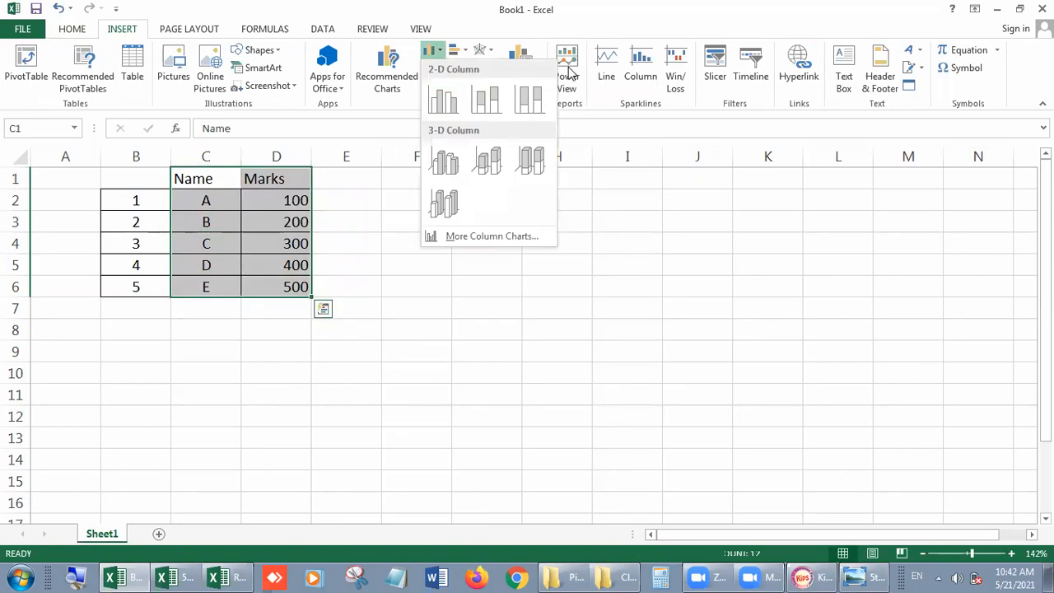
click(444, 100)
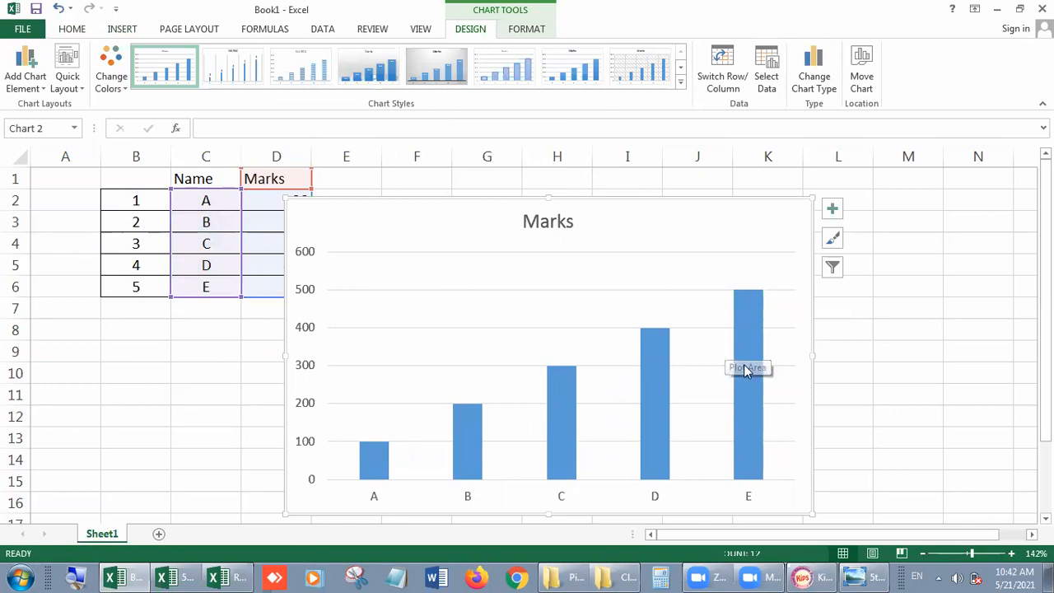
Step: Recolor the Marks chart with the fourth colorful palette, which starts with green
scroll(548, 359, down, 1)
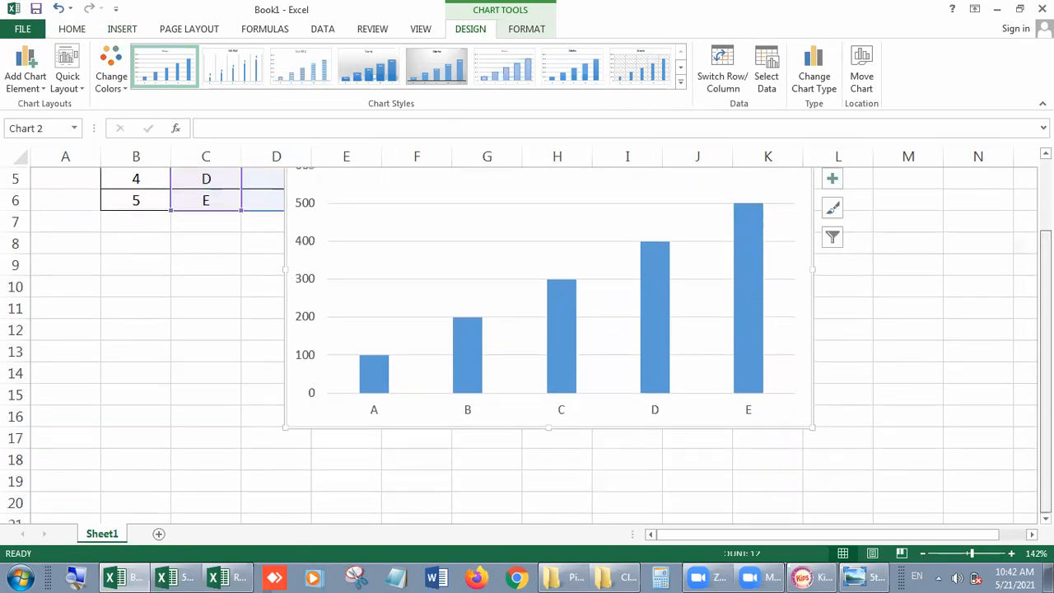
scroll(548, 358, up, 1)
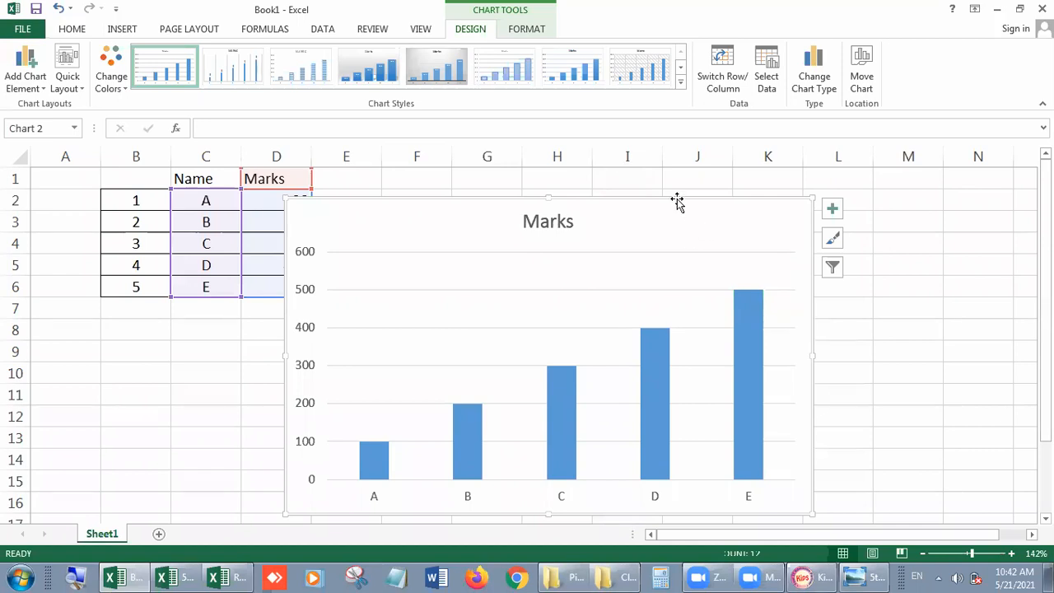
click(119, 91)
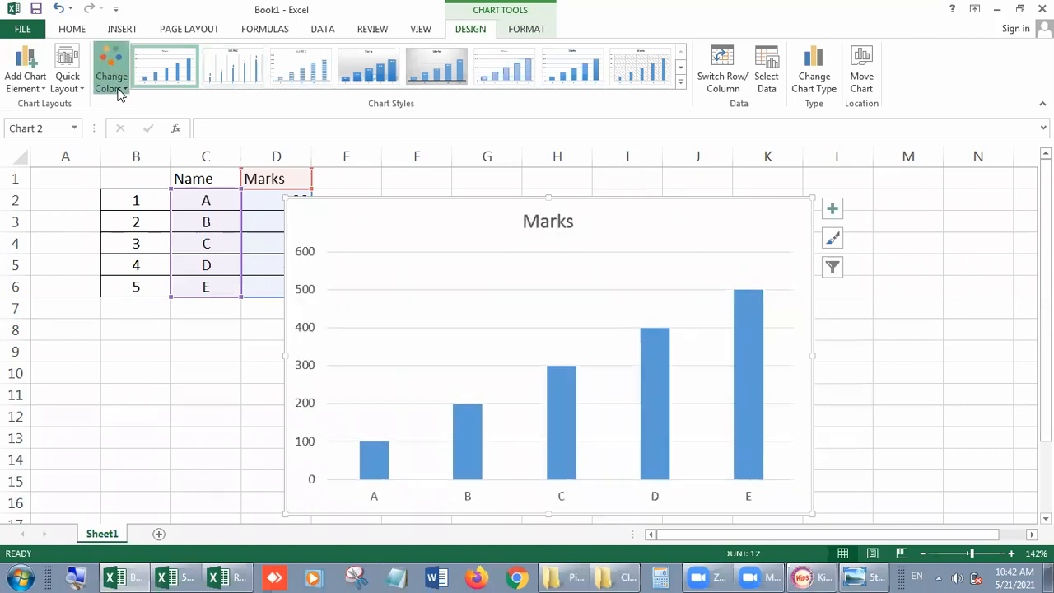
click(139, 199)
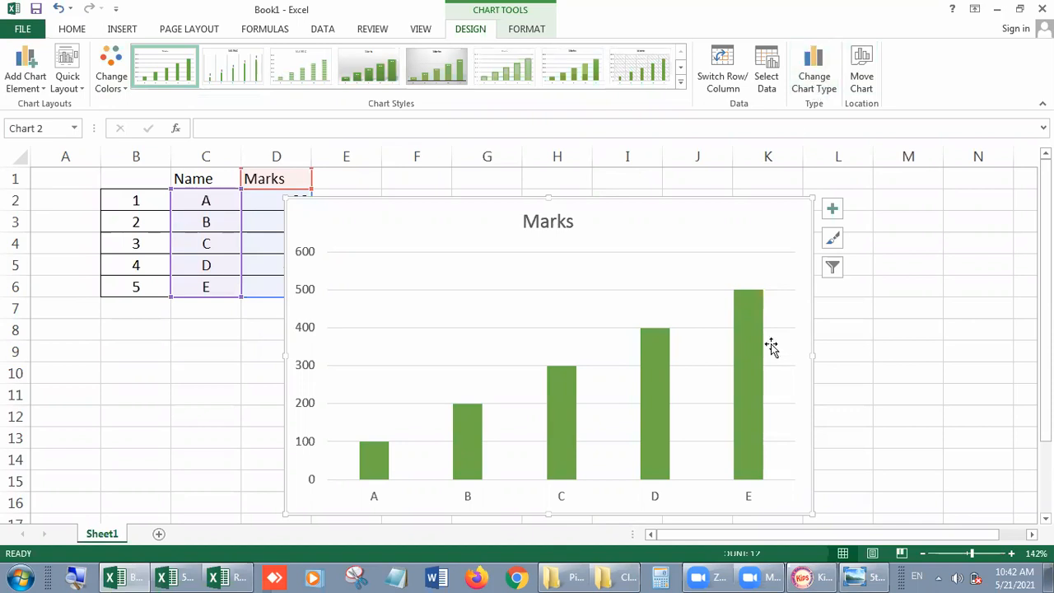
Step: Switch to the Kips Learning e-book and review the chart components and Types of Chart sections on page 28
click(809, 577)
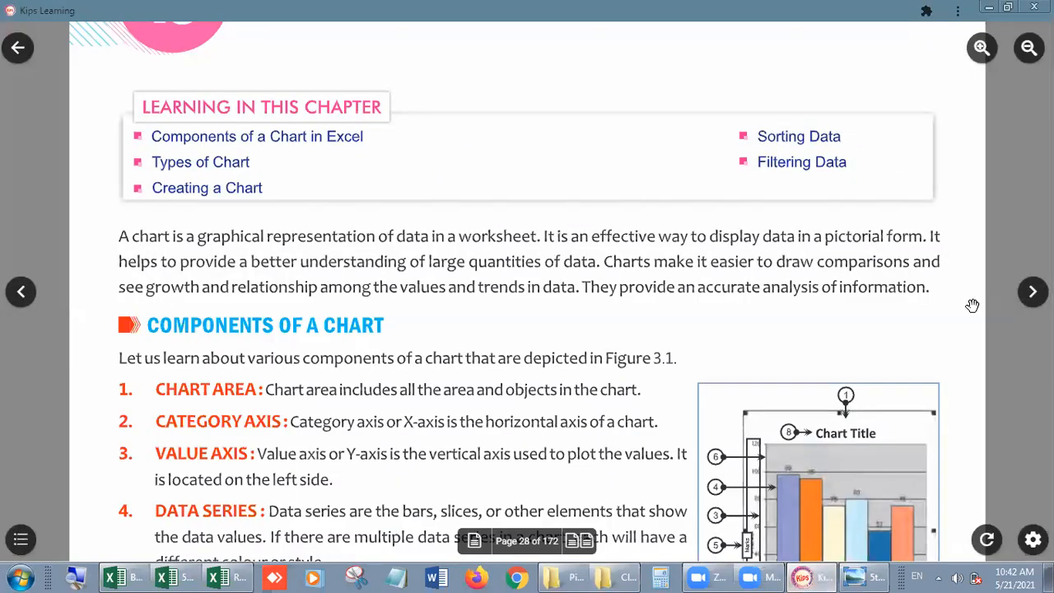
scroll(738, 382, down, 5)
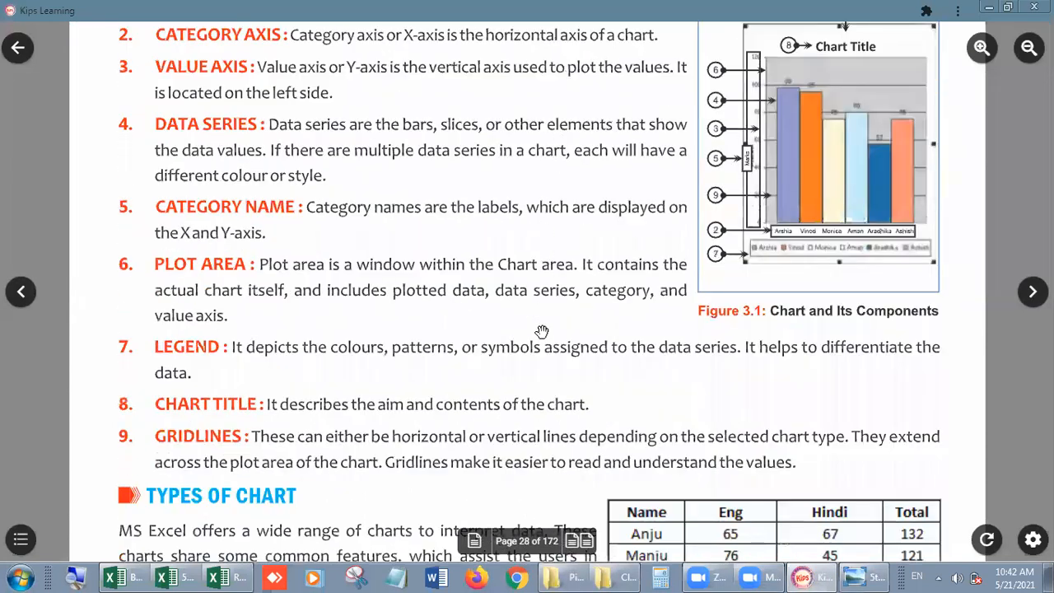
drag(542, 331, 516, 126)
right_click(514, 124)
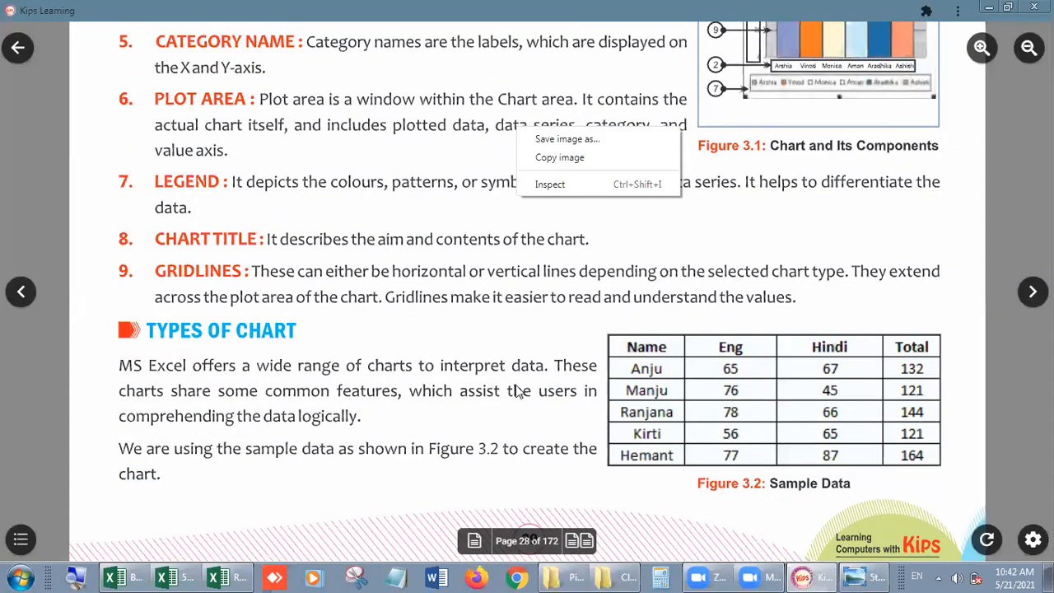
drag(519, 391, 505, 278)
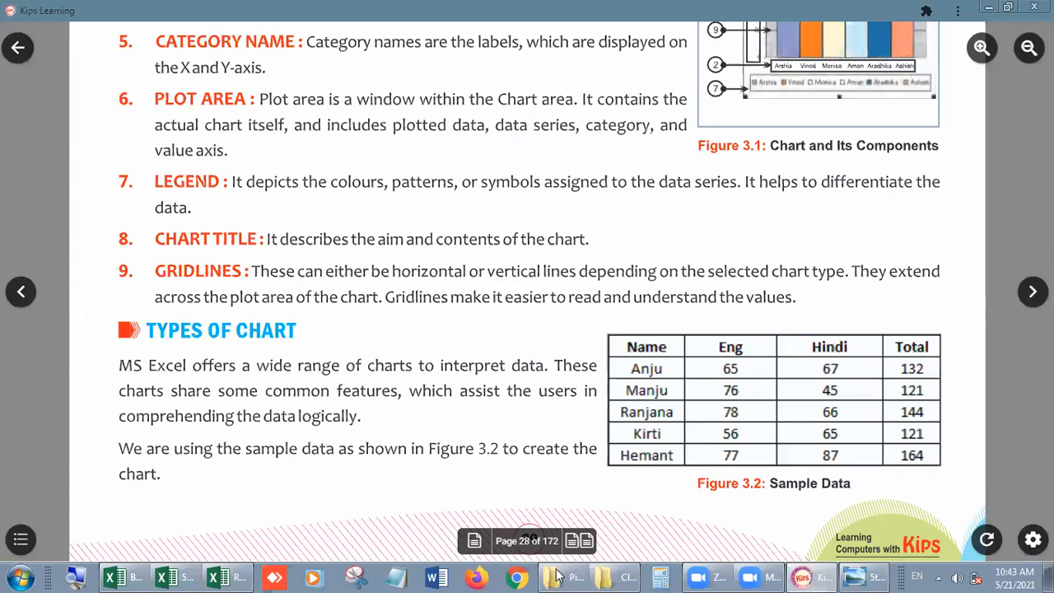
Step: Return to the Book1 workbook in Excel and undo the recoloring and insertion of the Marks chart
click(185, 577)
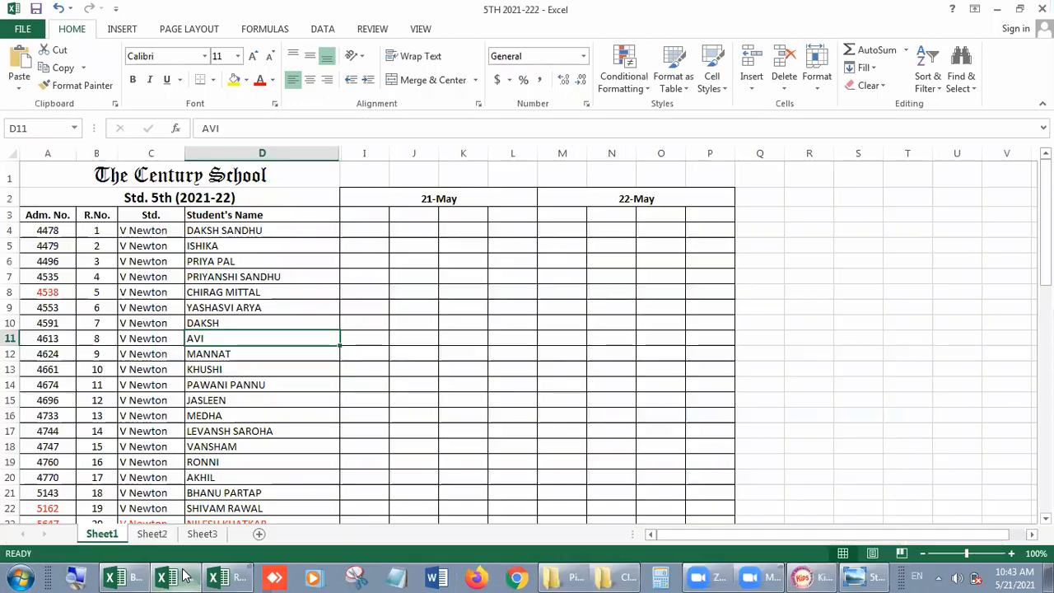
click(132, 576)
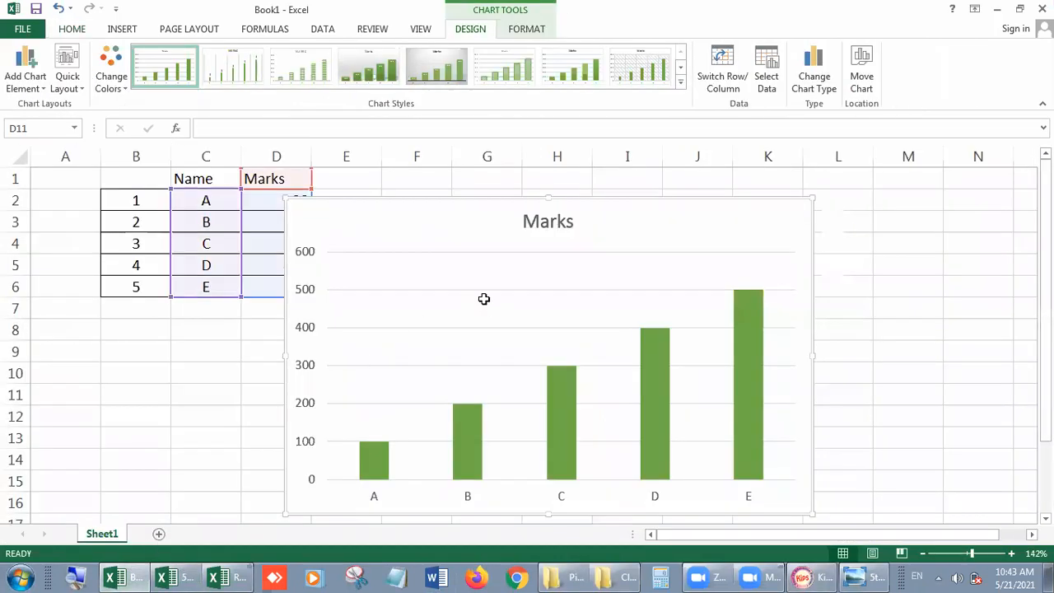
key(ctrl+z)
Step: Replace the marks in D2:D6 with 85, 85, 96, 75 and 85
click(340, 206)
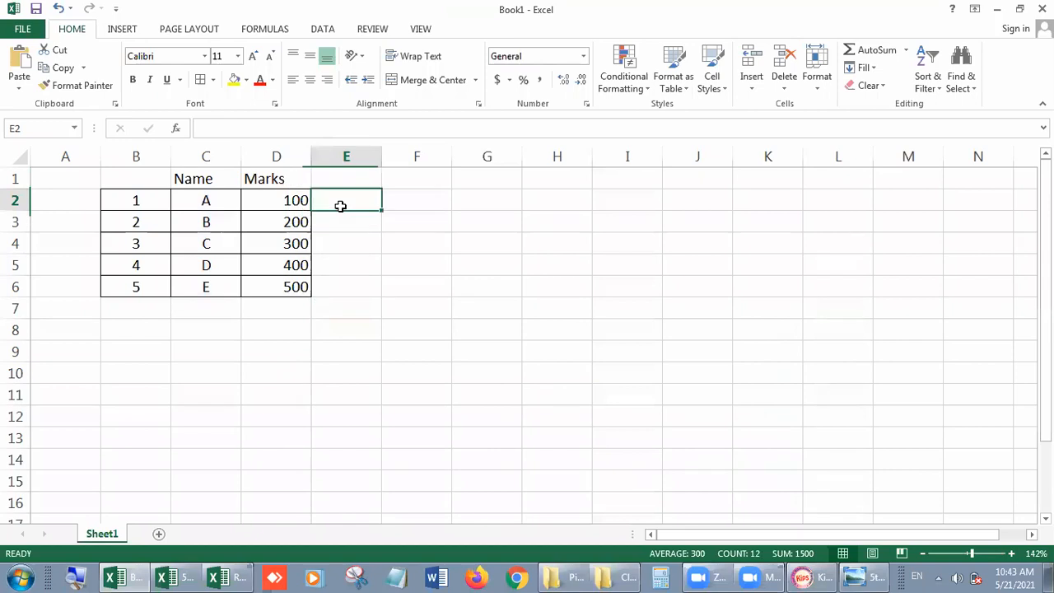
key(Up)
key(Left)
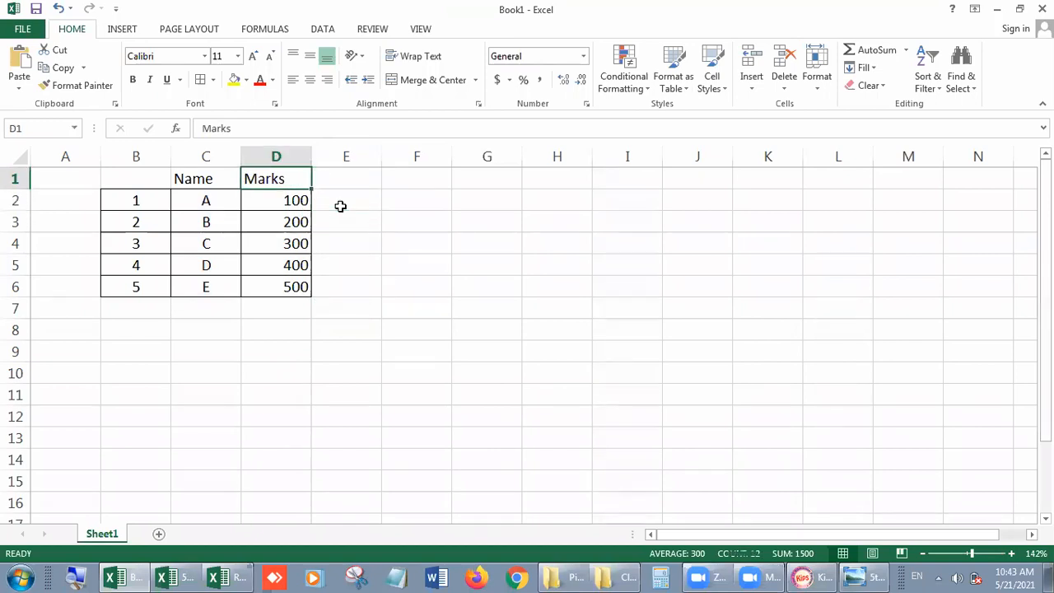
key(Right)
key(Down)
key(Left)
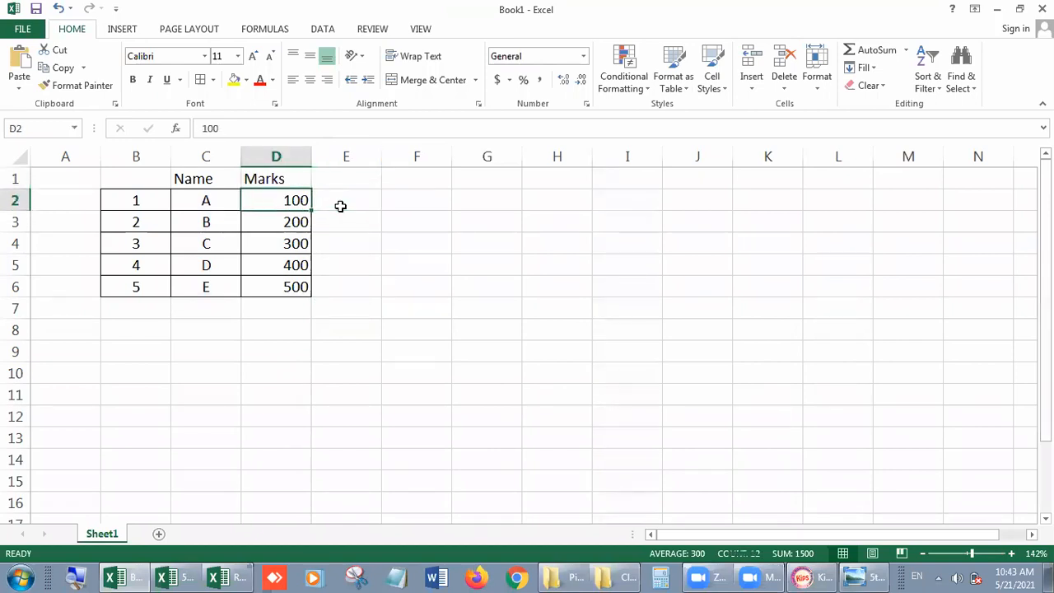
text(85)
key(Return)
text(85)
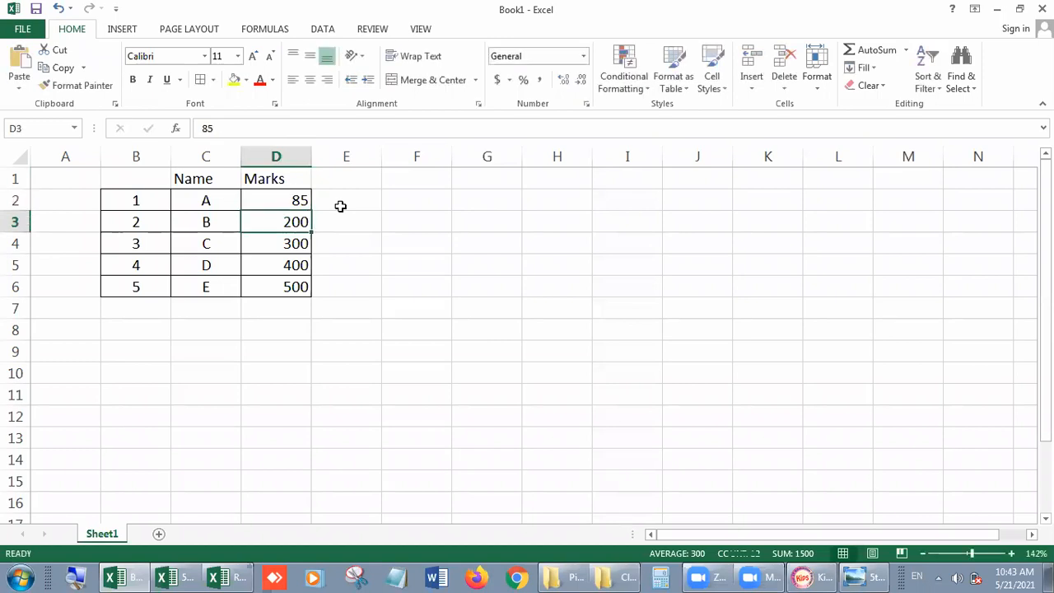
key(Return)
text(96)
key(Return)
text(75)
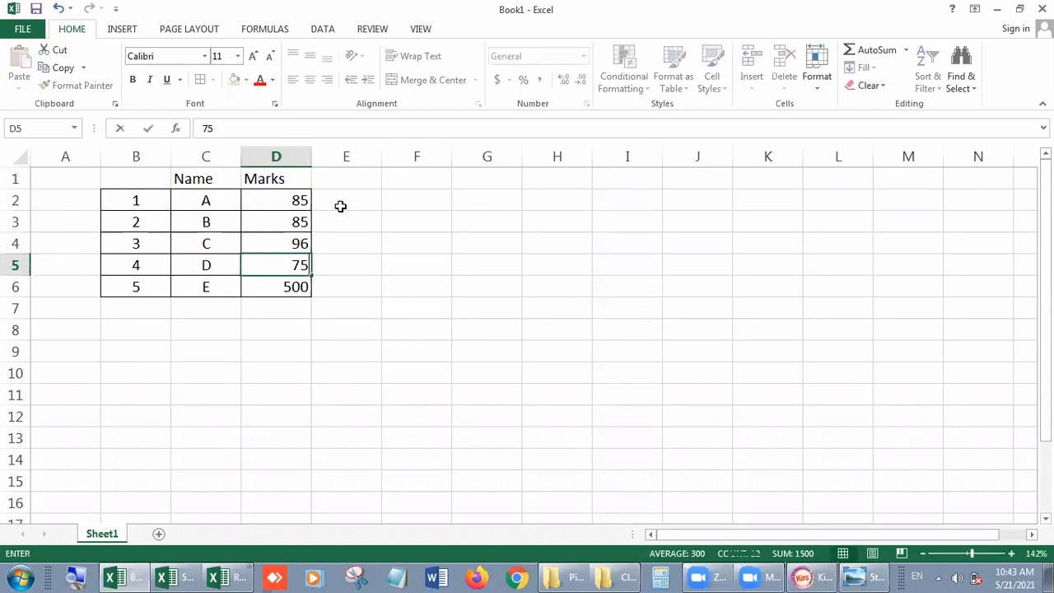
key(Return)
text(85)
key(Return)
key(Up)
key(Up)
key(Up)
key(Up)
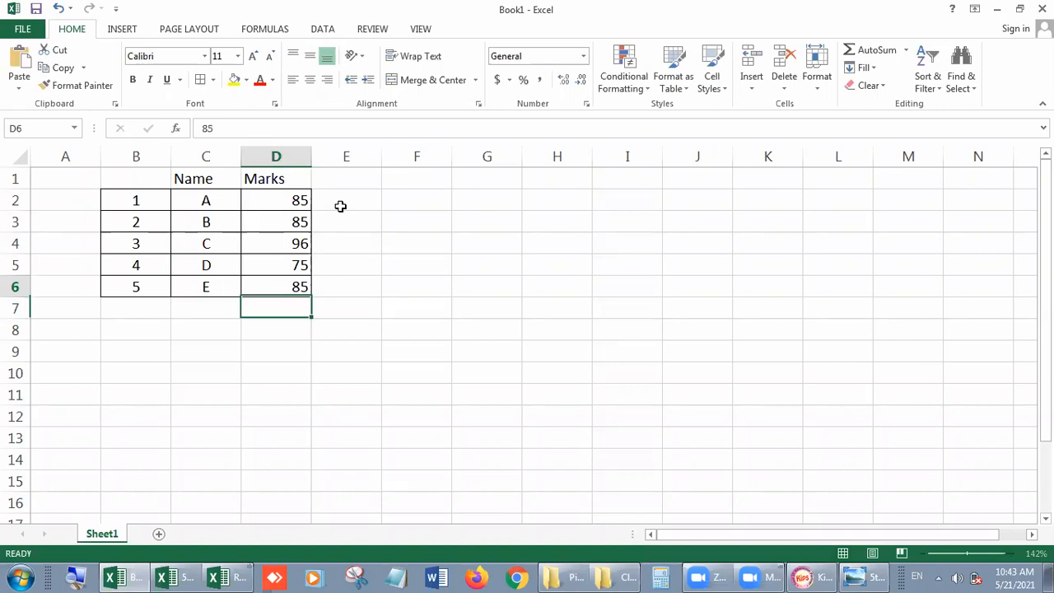
Step: Change the header in D1 to Eng and add the header Comp. in E1
key(Up)
key(Up)
text(En)
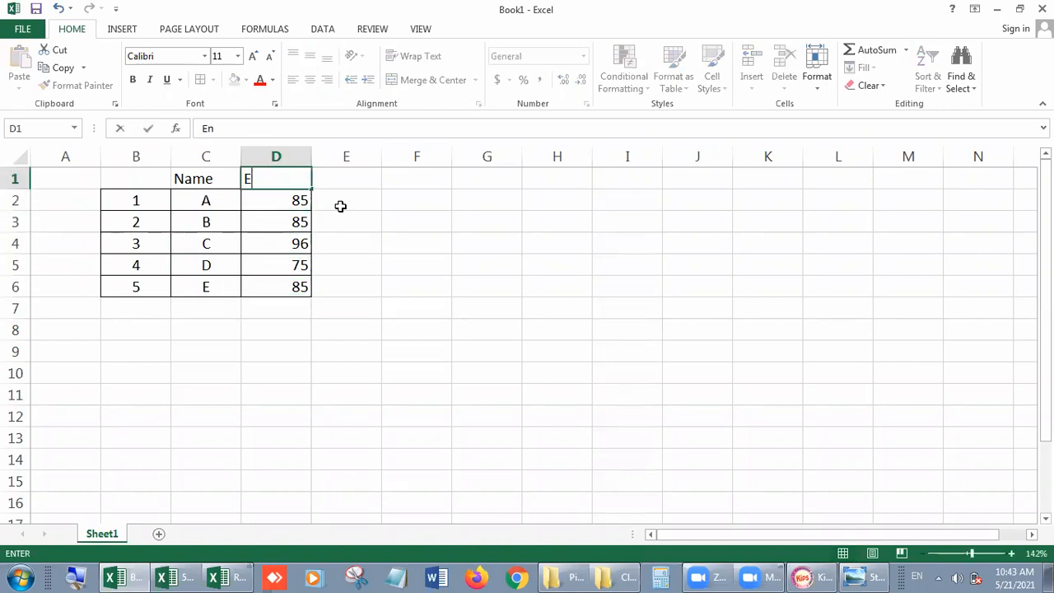
text(g)
key(Tab)
text(Comp.)
key(Return)
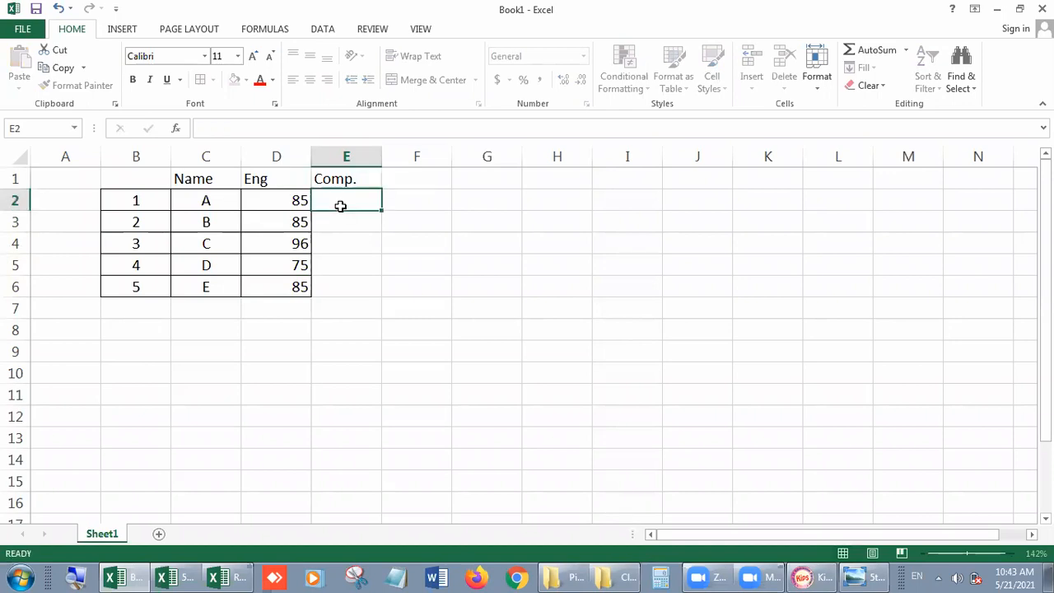
Step: Fill the Comp. column in E2:E6 with 78, 85, 95, 79 and 86
text(78)
key(Return)
text(85)
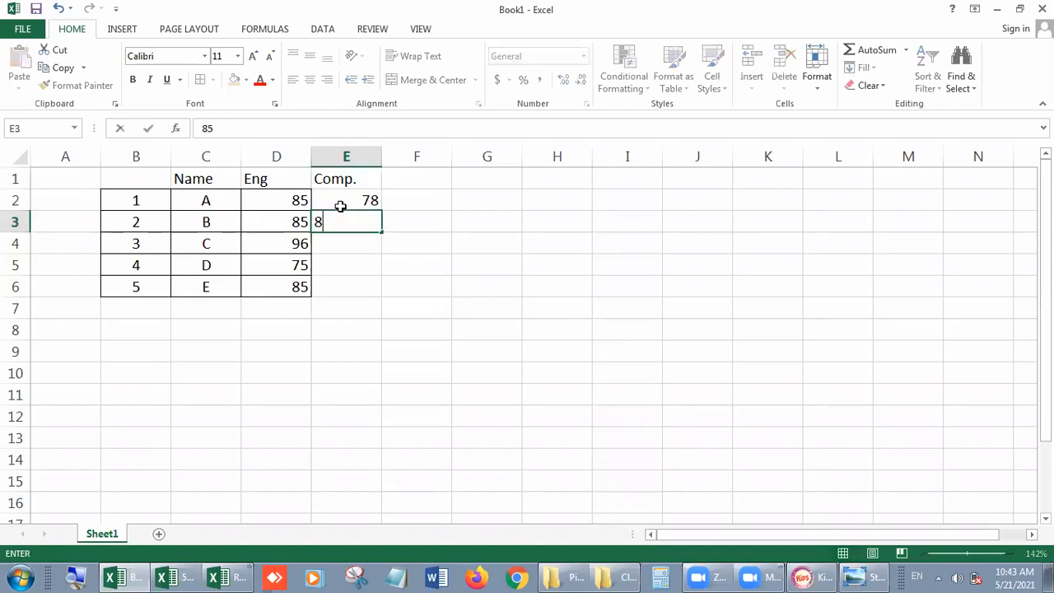
key(Return)
text(95)
key(Return)
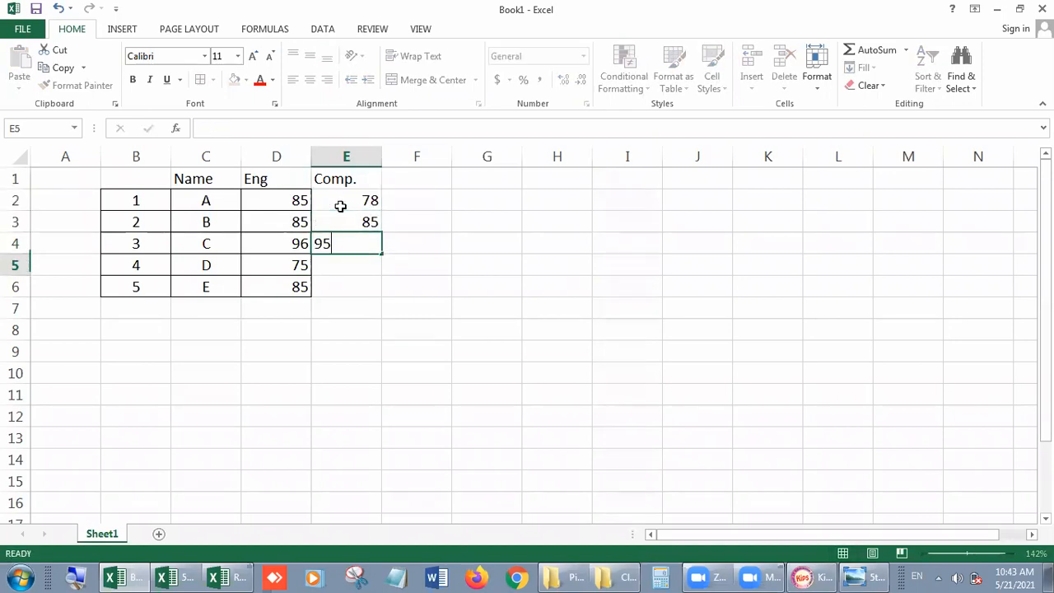
text(4)
key(BackSpace)
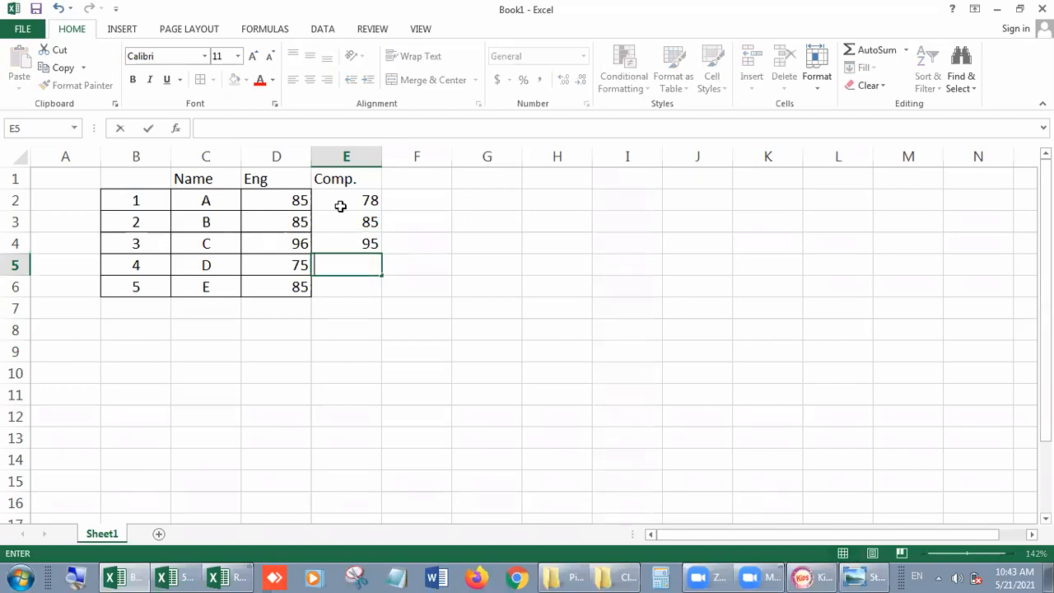
text(79)
key(Return)
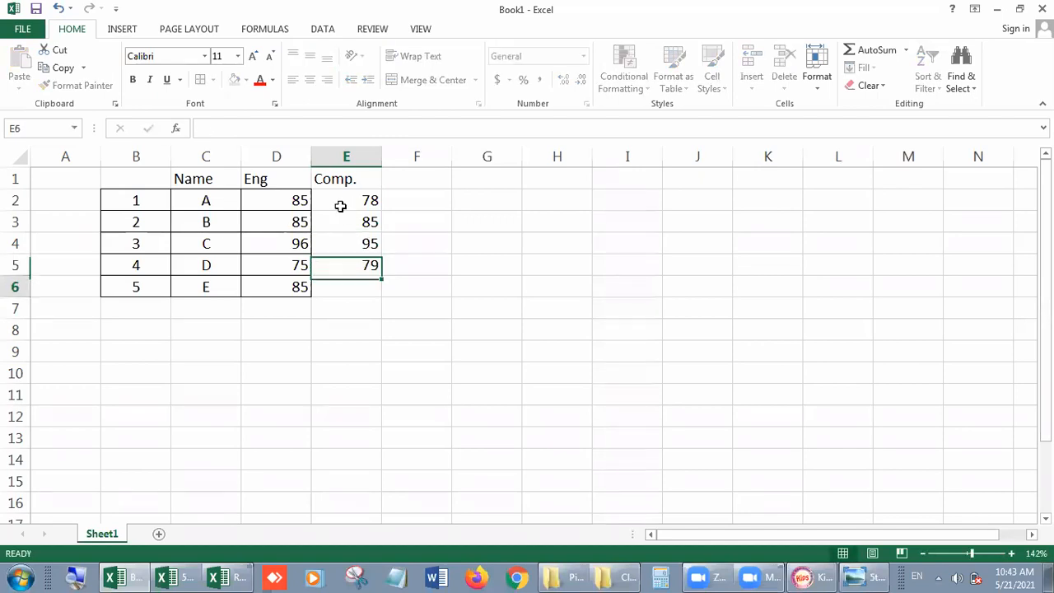
text(86)
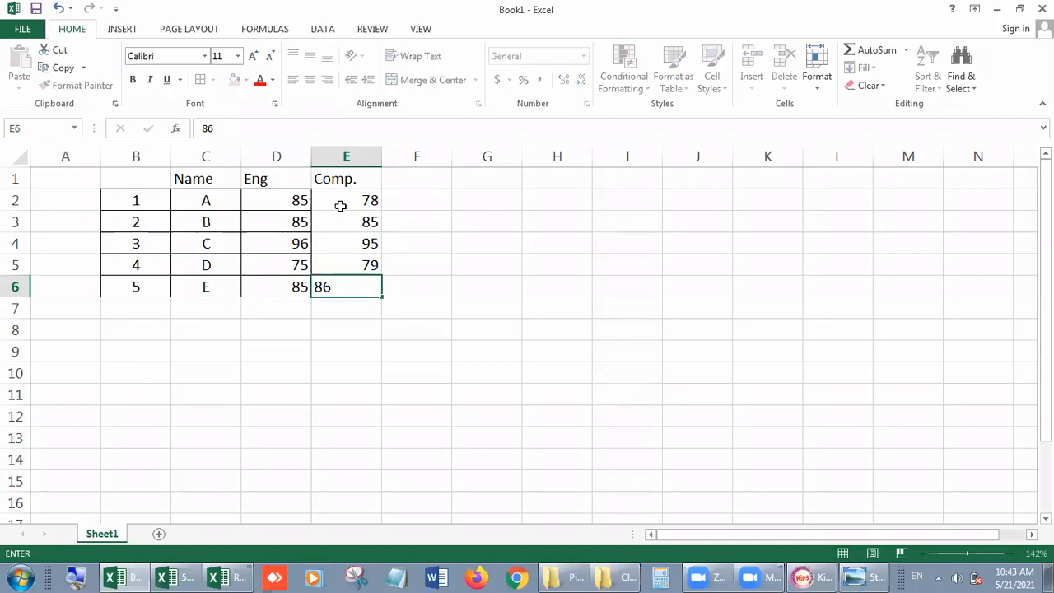
key(Return)
Step: Insert a 2-D clustered column chart from C1:E6 and move it beside the table, clear of the data
drag(224, 181, 370, 288)
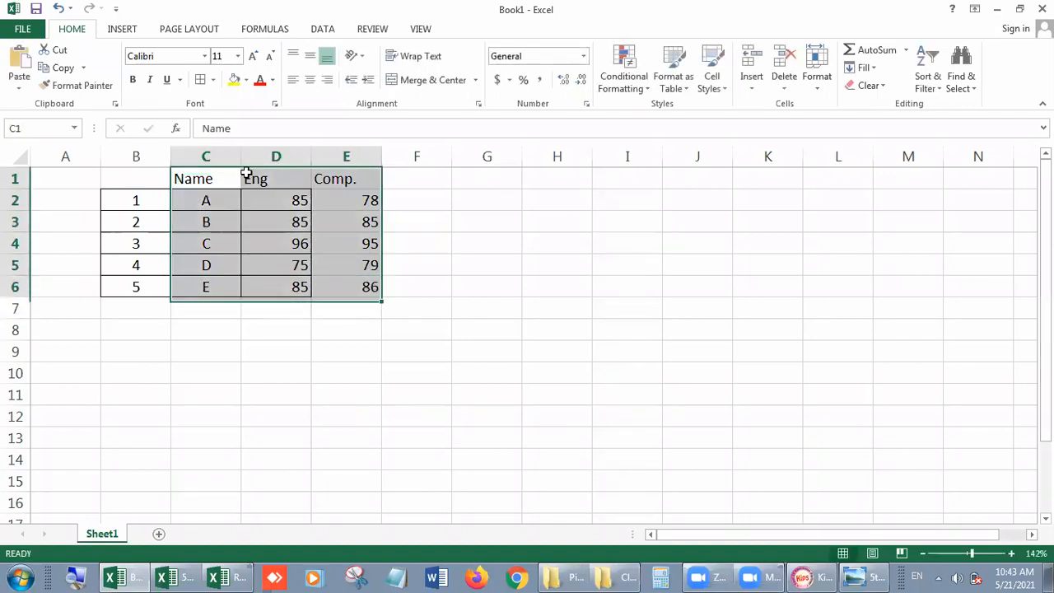
click(124, 30)
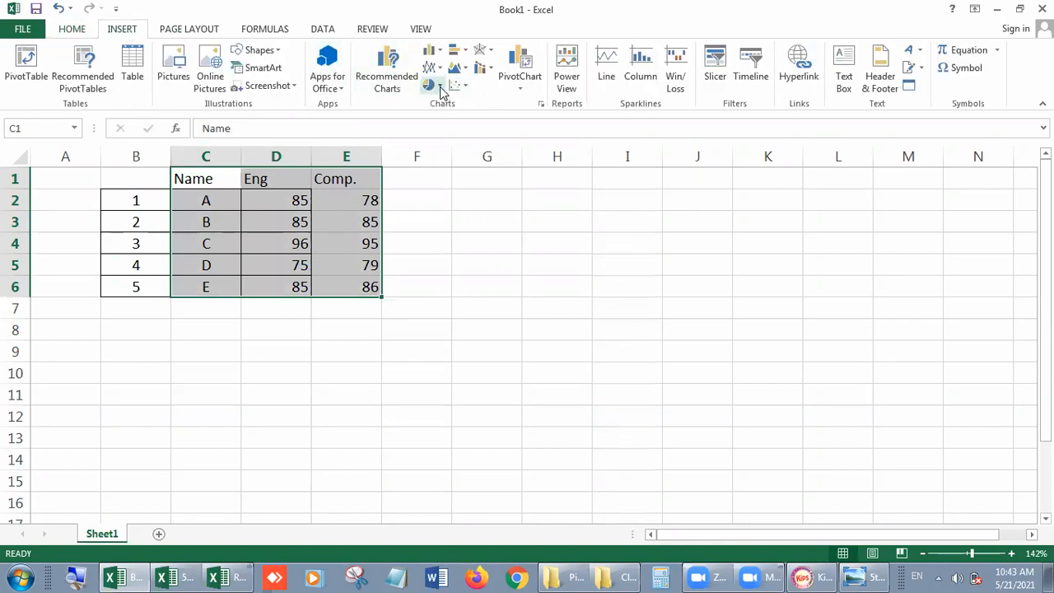
click(441, 53)
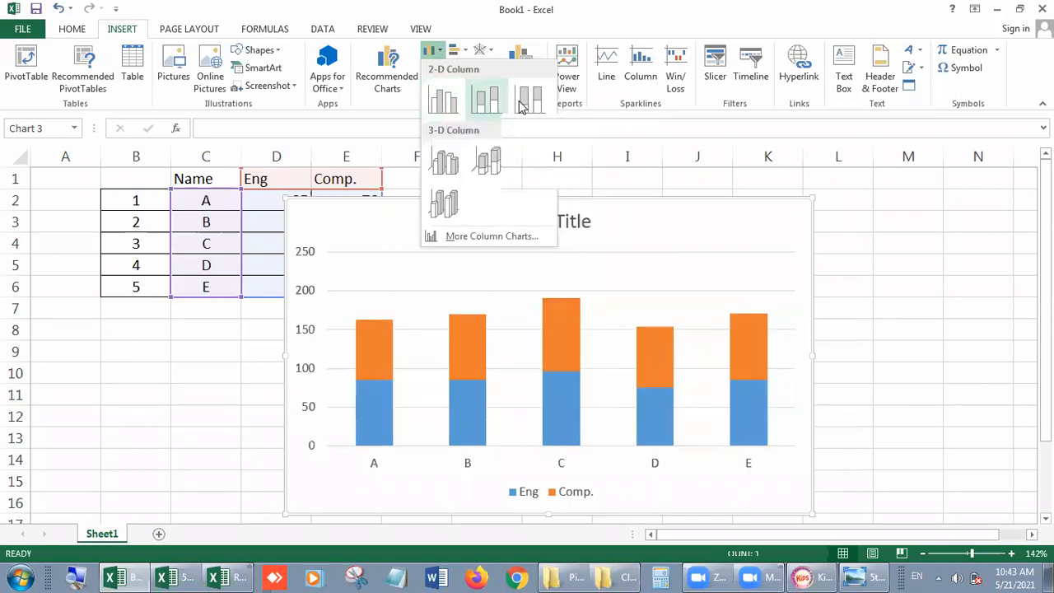
click(443, 99)
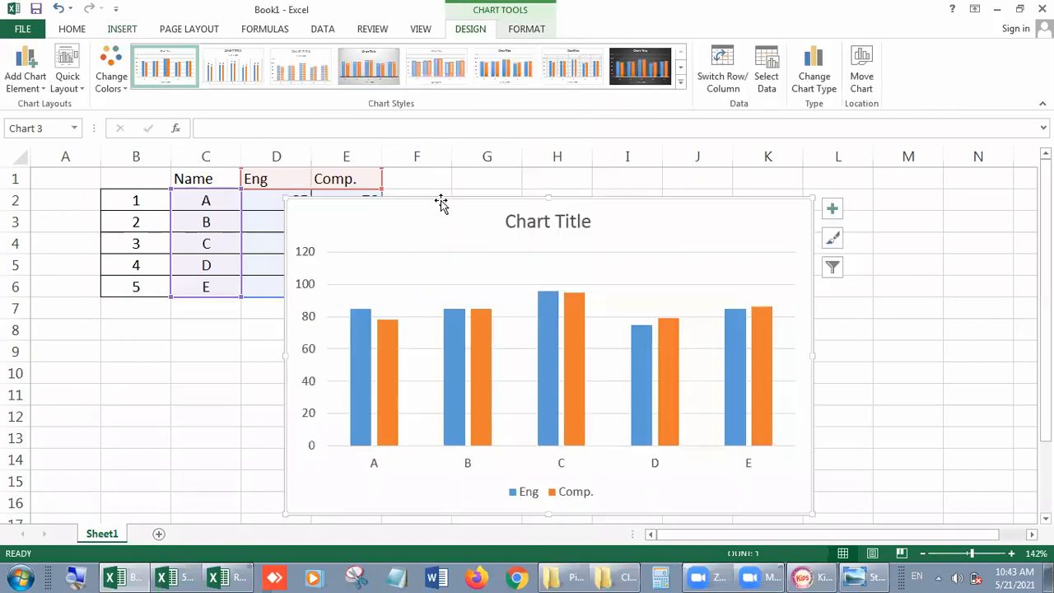
drag(526, 197, 641, 187)
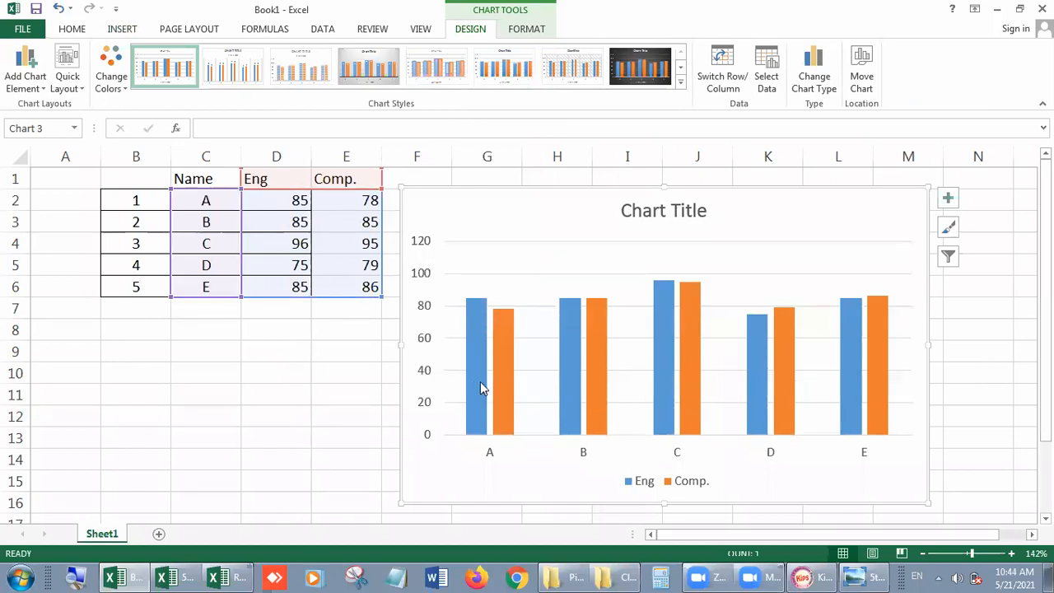
Step: Delete the Eng and Comp. column chart from the sheet
click(665, 484)
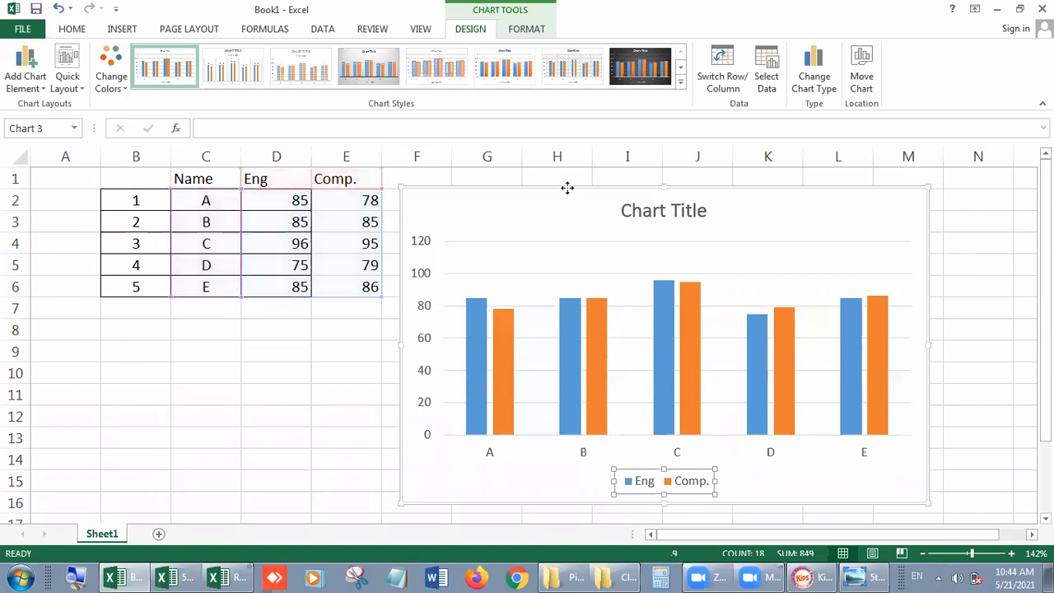
drag(567, 187, 615, 198)
key(Delete)
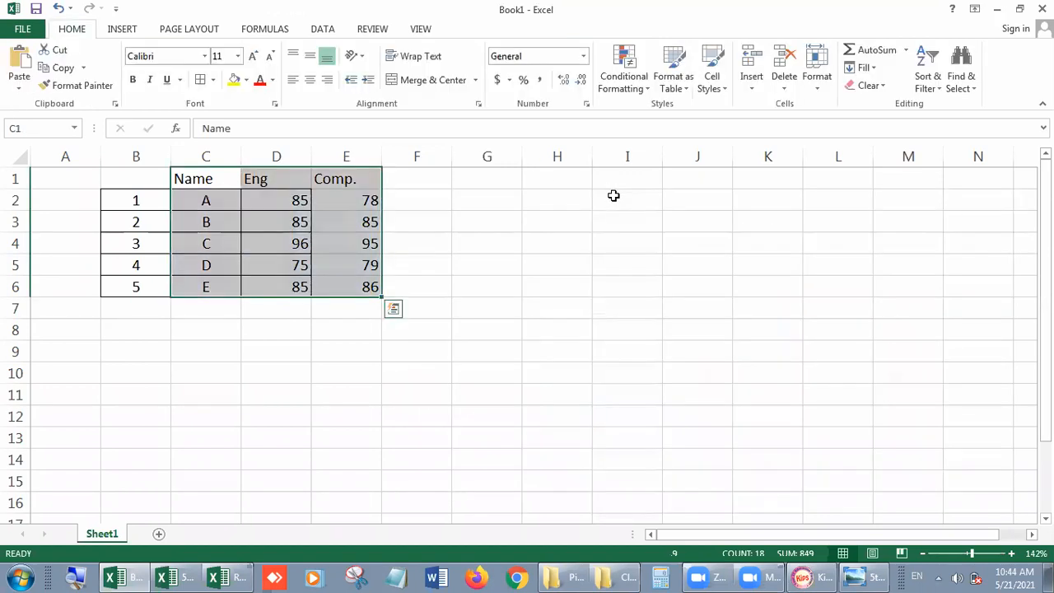
Step: Add the header Hindi in F1
click(419, 204)
key(Up)
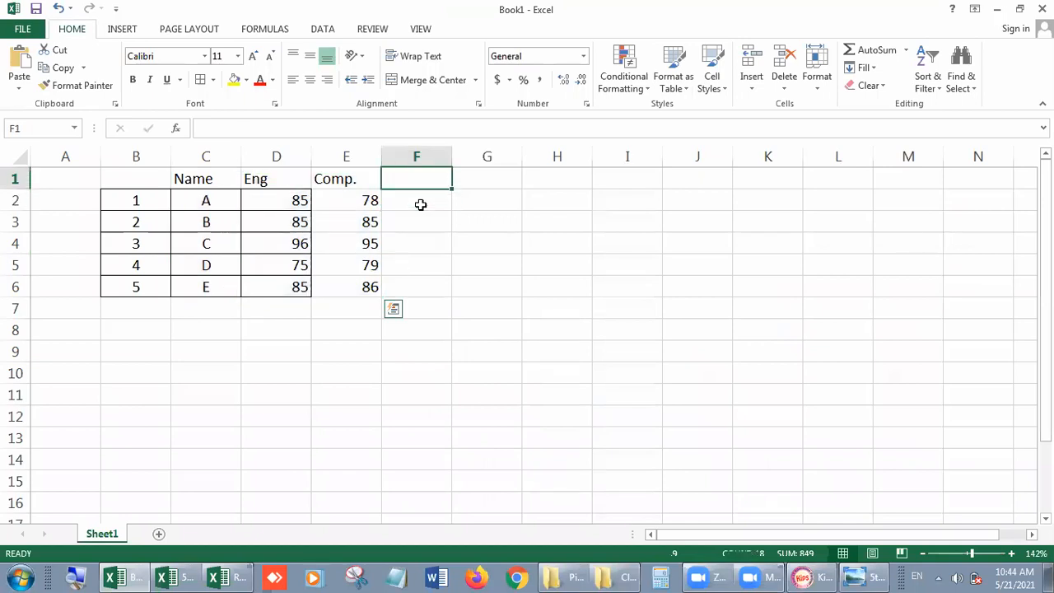
text(Hindi)
key(Return)
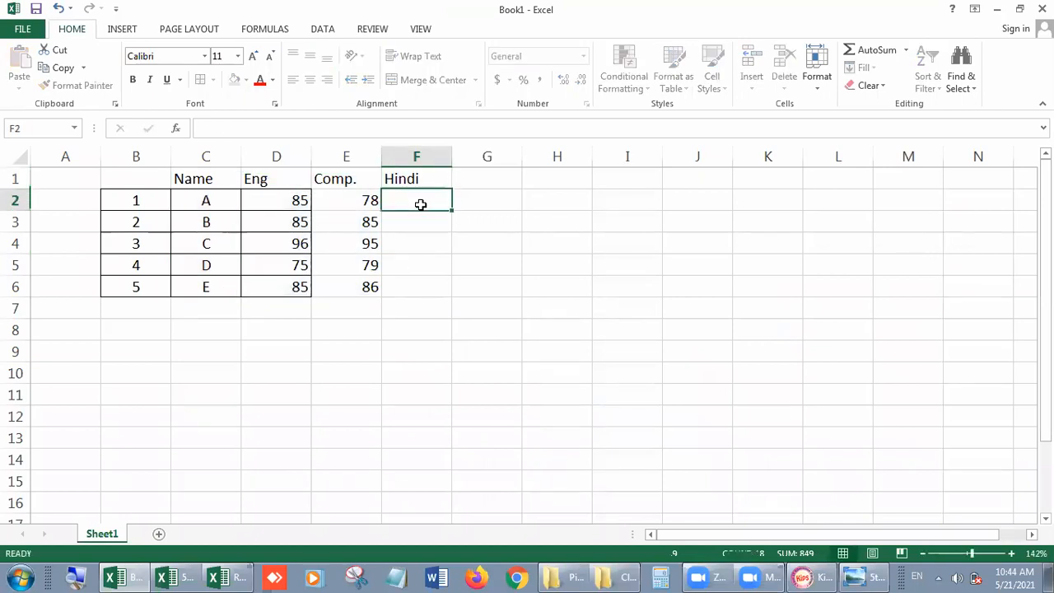
Step: Fill the Hindi column in F2:F6 with 86, 79, 84, 81 and 92
text(86)
key(Return)
text(7)
key(Return)
text(84)
key(Return)
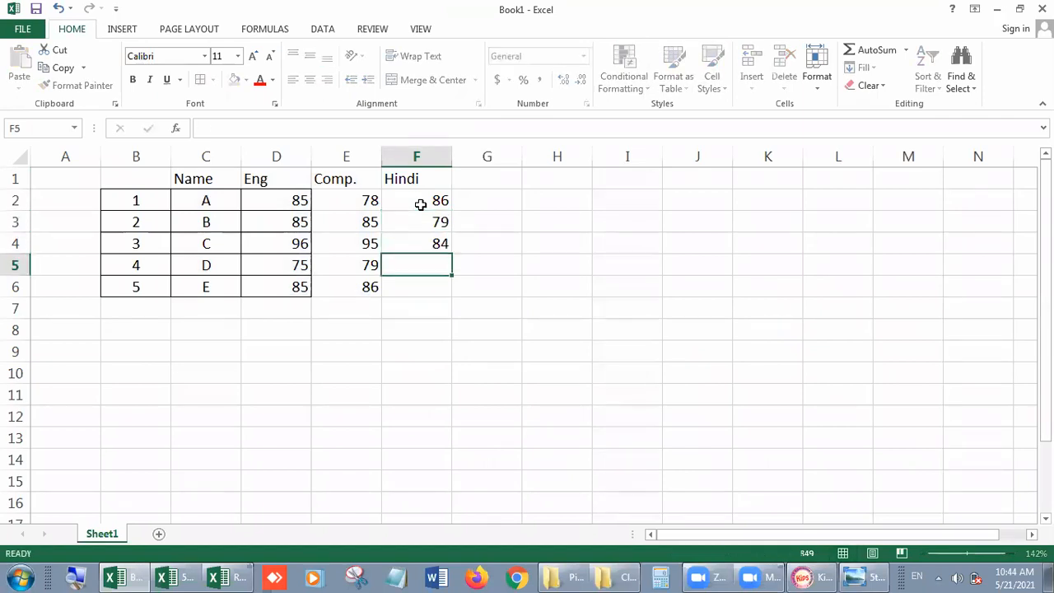
key(Return)
text(9)
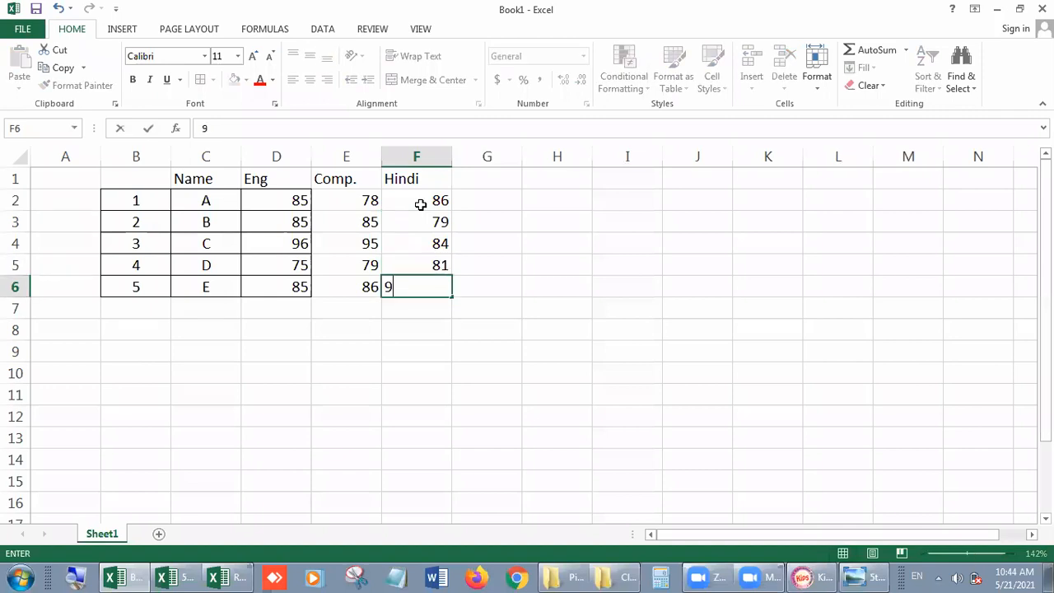
text(2)
key(Return)
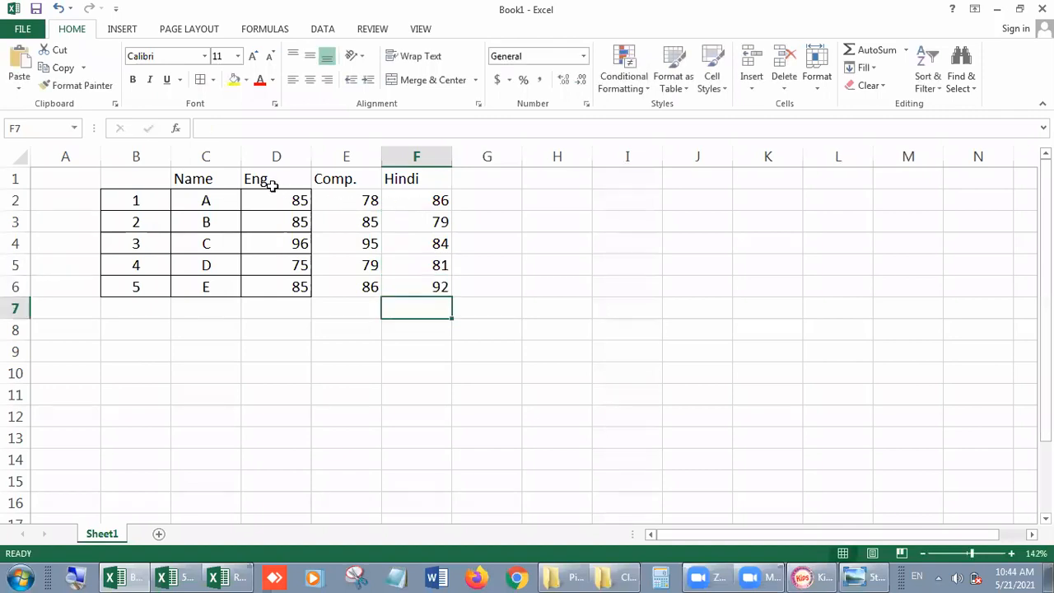
Step: Insert a 2-D clustered column chart from C1:F6 and position it below the first two rows of the table
drag(211, 181, 436, 283)
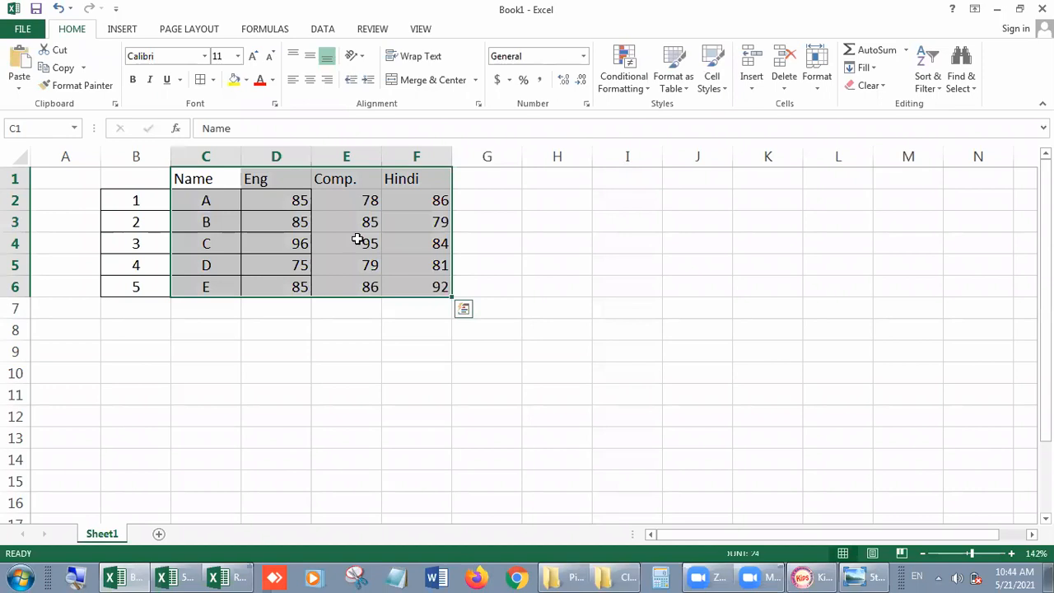
click(127, 33)
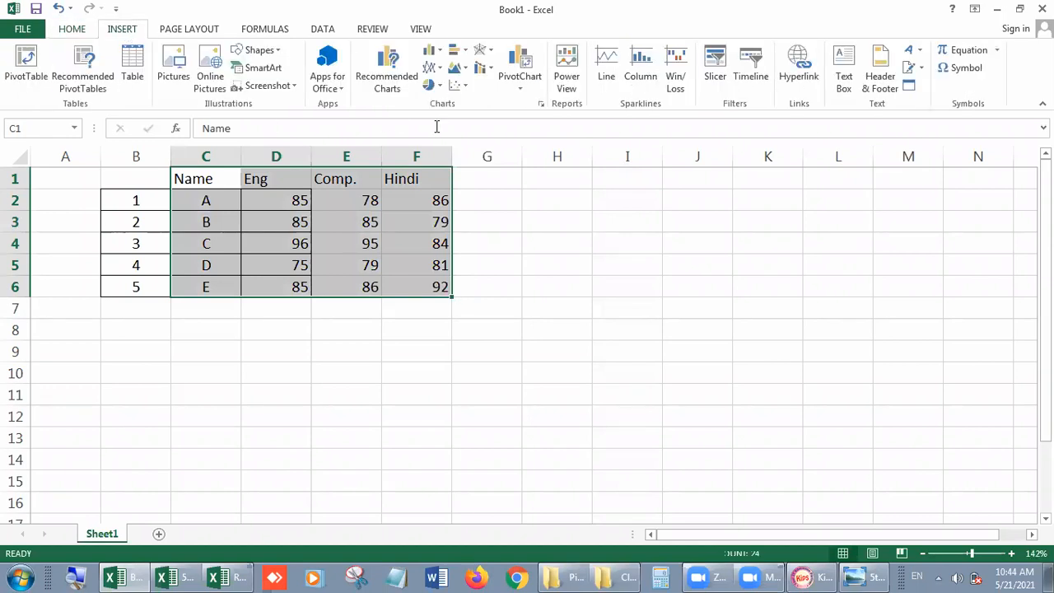
click(430, 51)
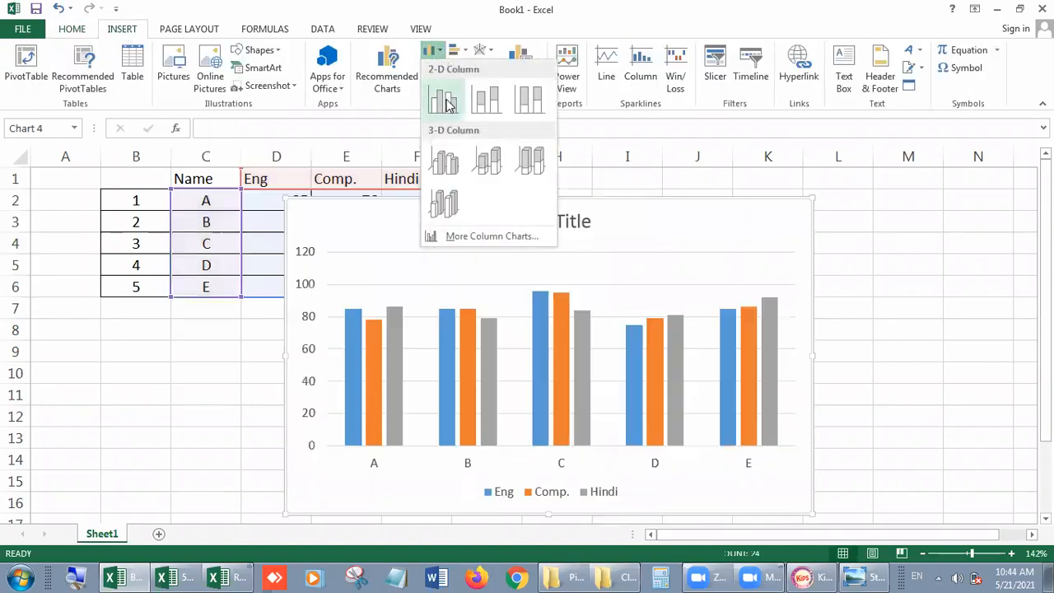
click(447, 105)
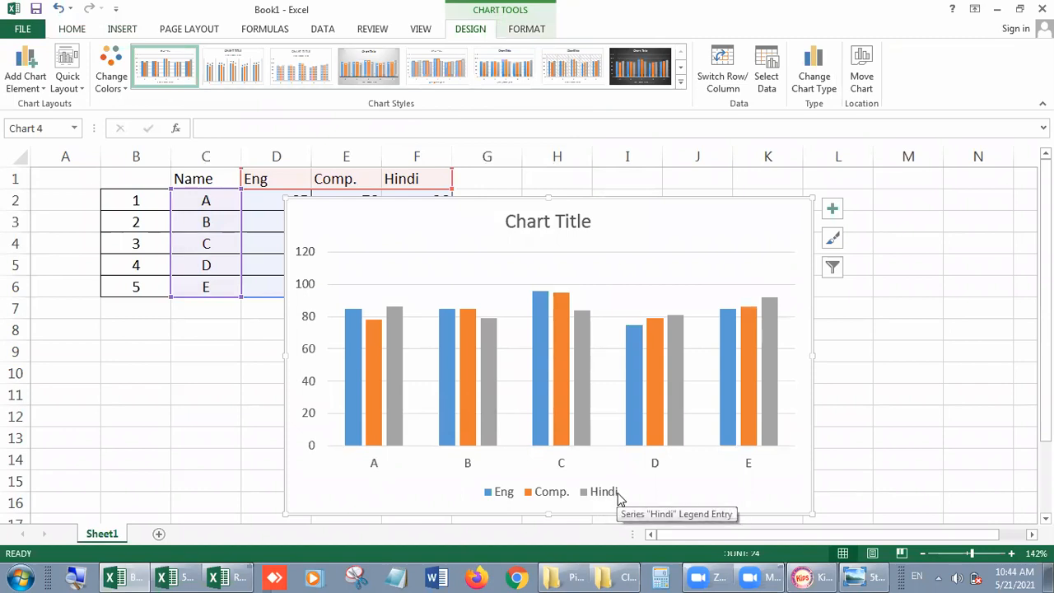
drag(584, 207, 604, 167)
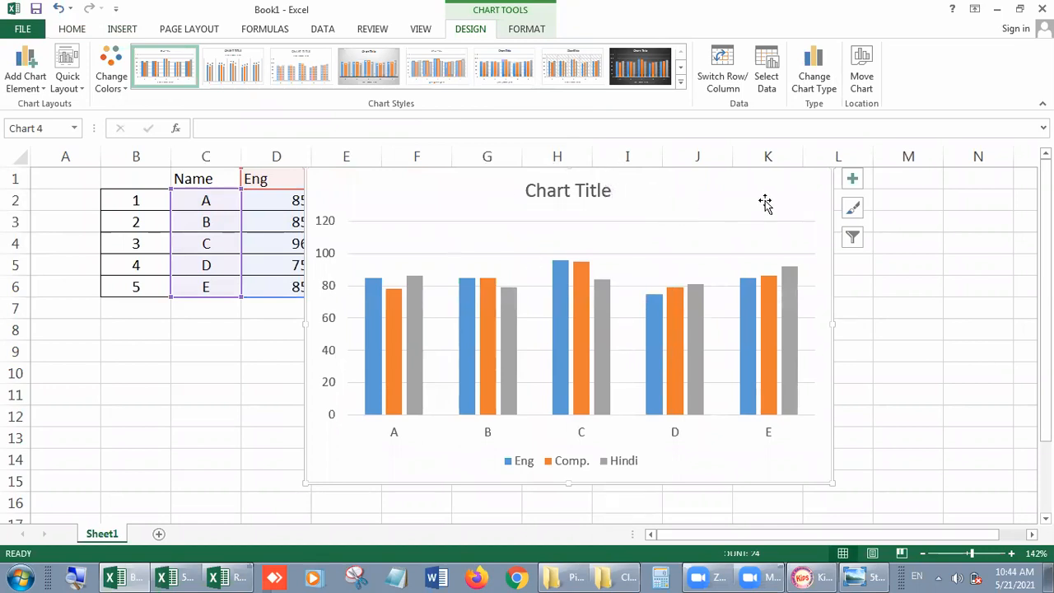
drag(829, 214, 828, 254)
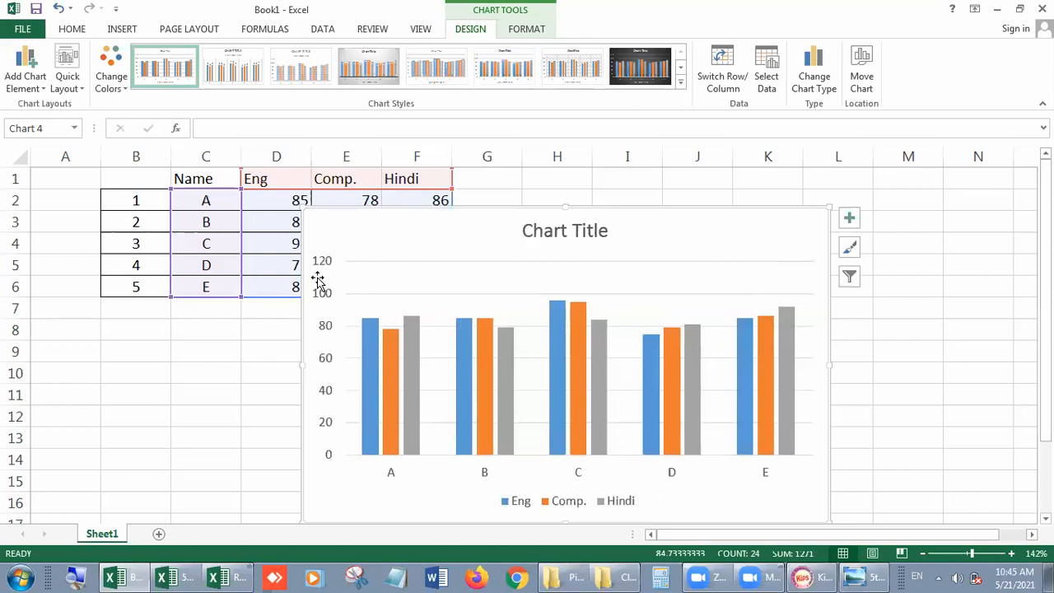
Step: Replace the title of the three-subject column chart with Result-VII
click(398, 284)
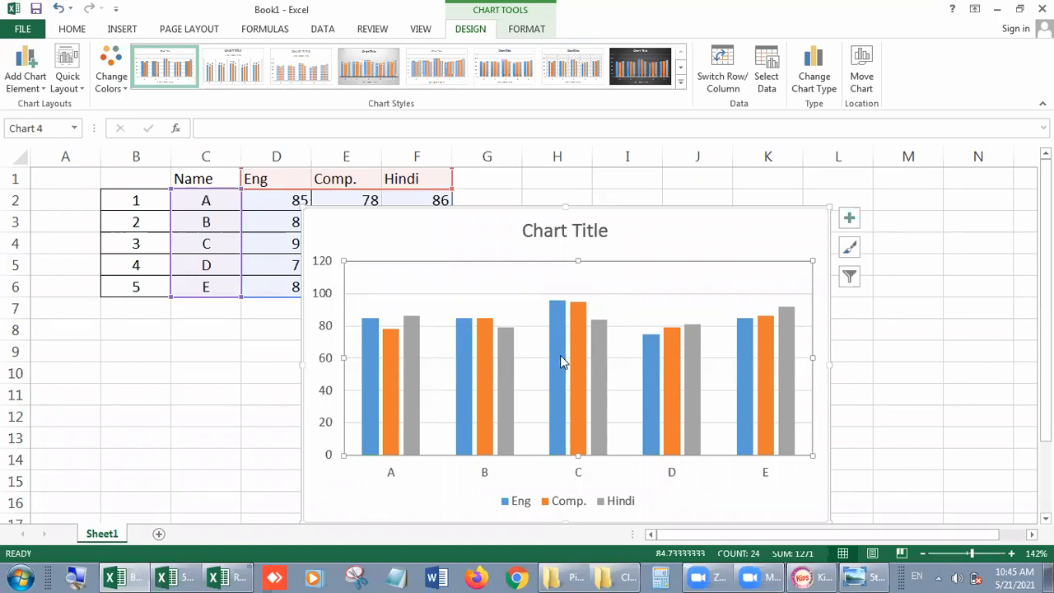
mouse_move(564, 429)
click(576, 231)
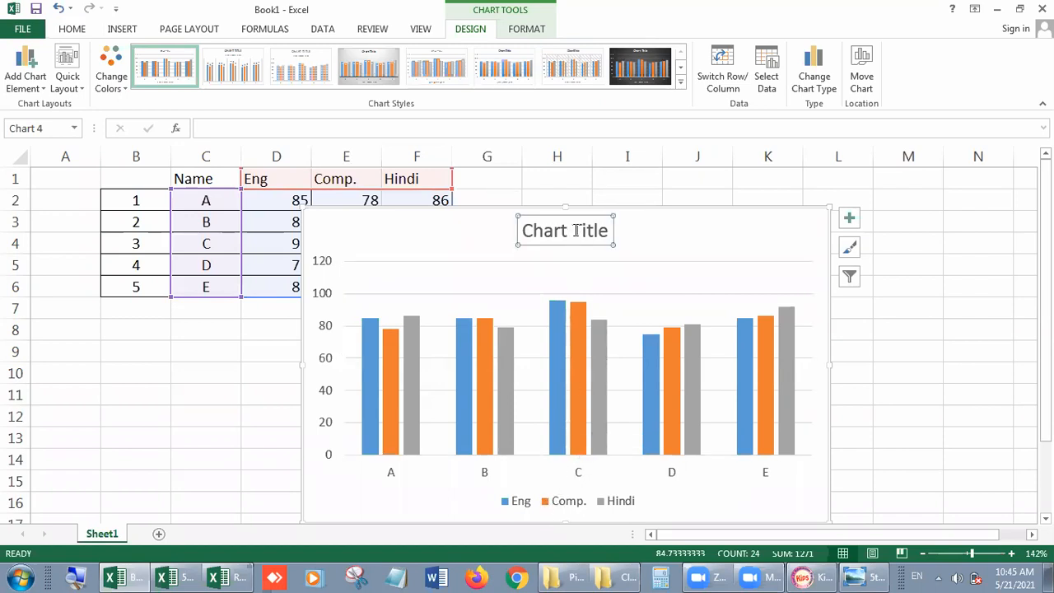
double_click(577, 231)
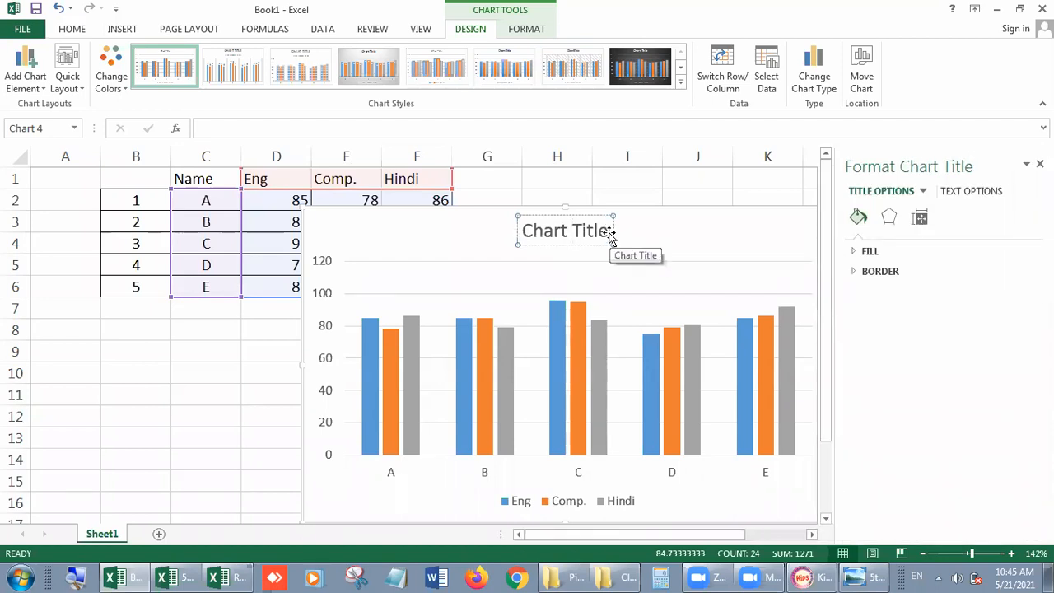
key(Delete)
key(Delete)
key(Delete)
key(Delete)
key(Delete)
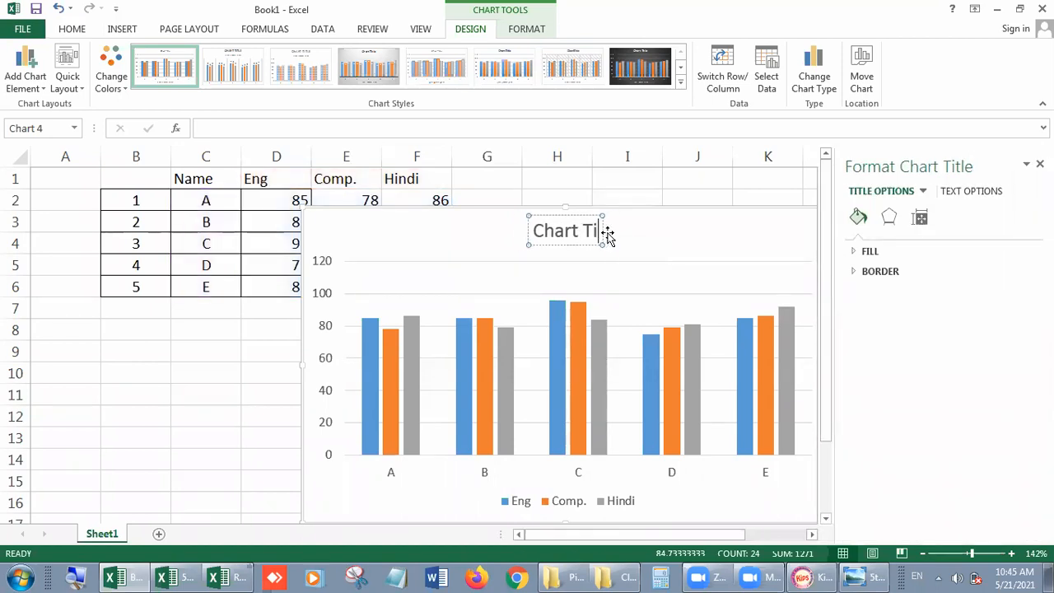
key(BackSpace)
key(BackSpace)
key(BackSpace)
key(BackSpace)
key(BackSpace)
key(BackSpace)
text(Result)
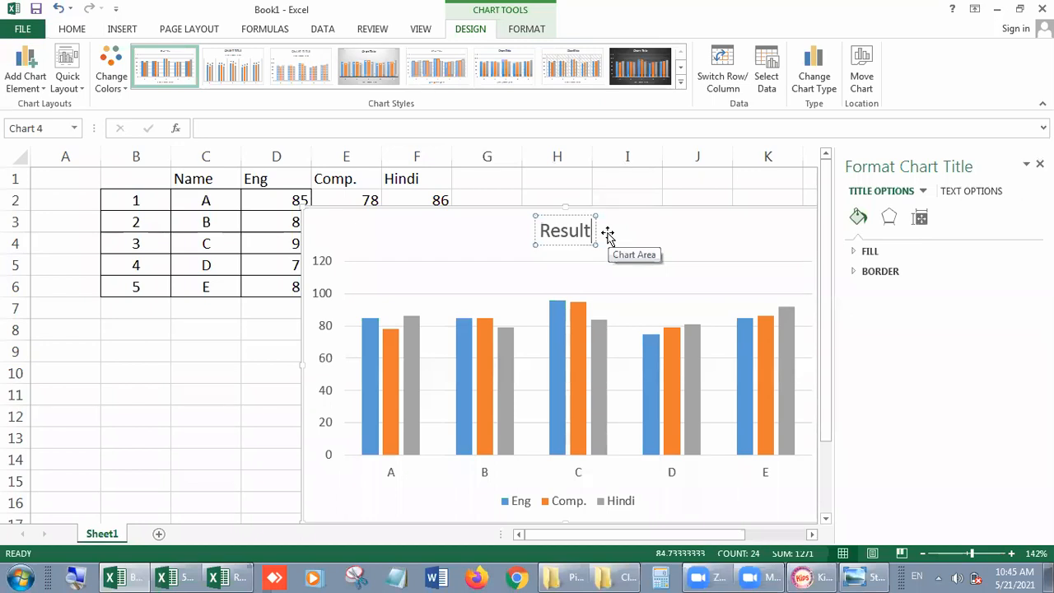
text(-)
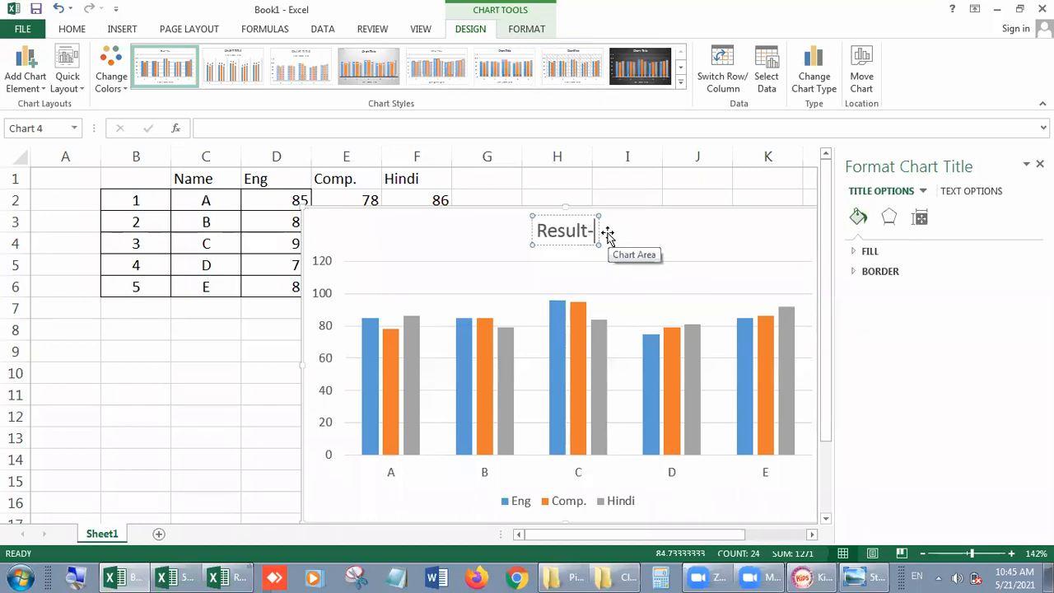
text(VII)
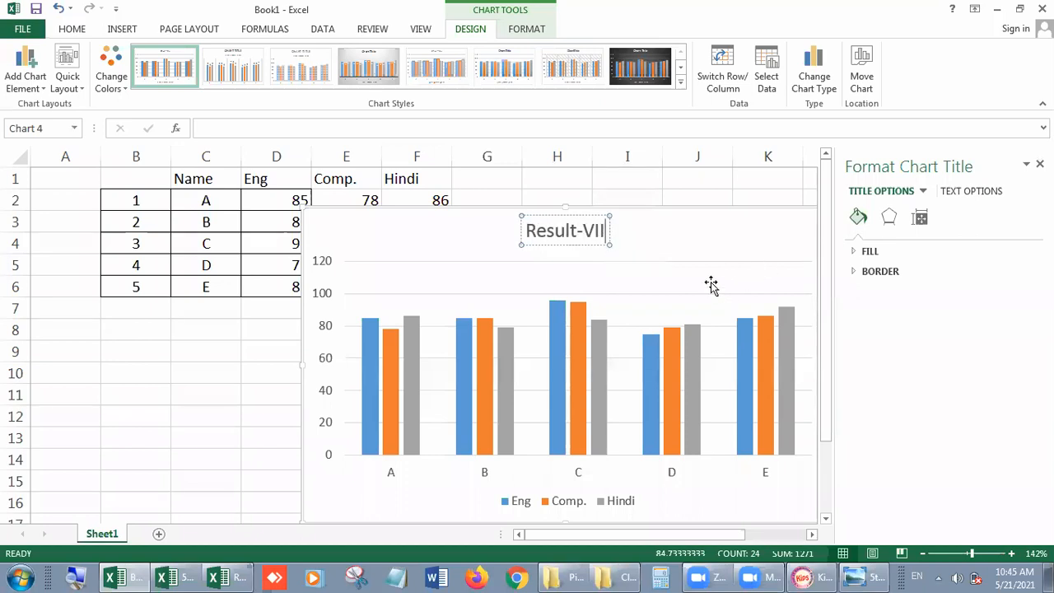
click(710, 284)
click(599, 235)
Step: Switch to the Kips Learning e-book and review the Types of Chart sample data on page 28
click(818, 577)
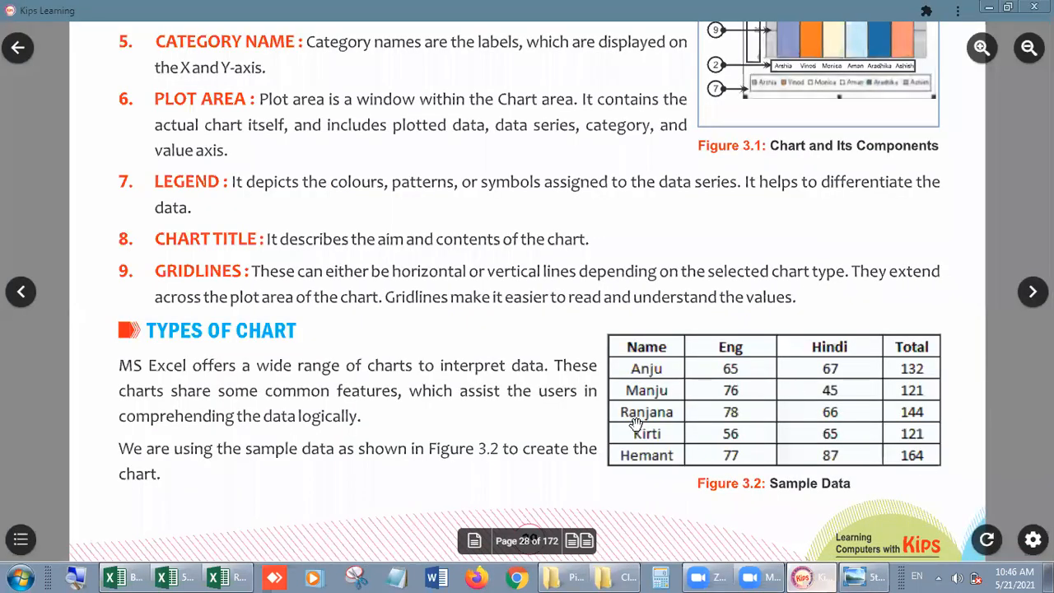
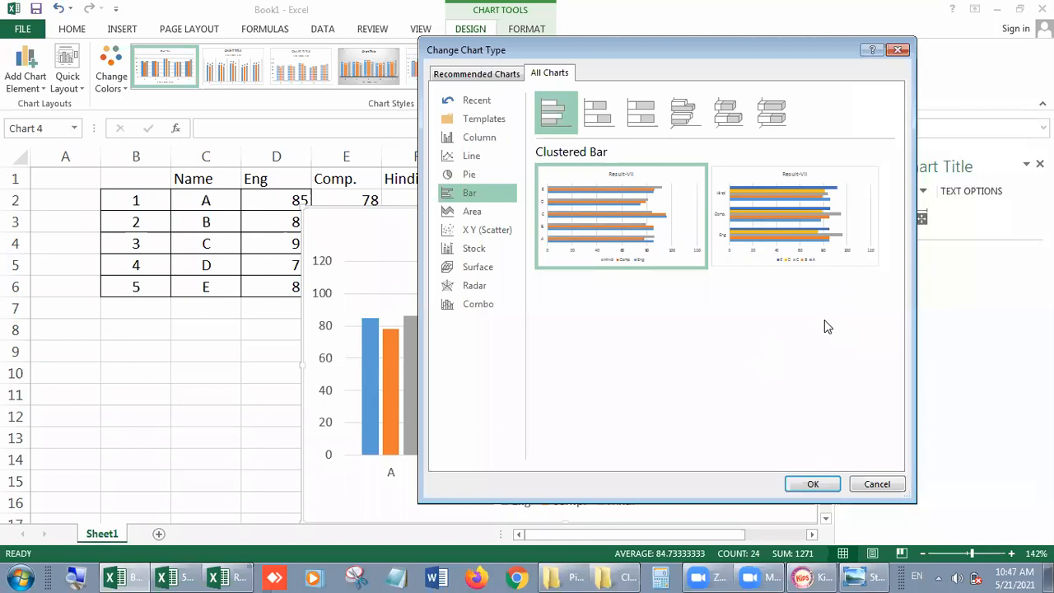
Step: Examine the available line, pie, area, scatter, stock, surface, radar and combo chart types for the Result-VII chart
click(477, 157)
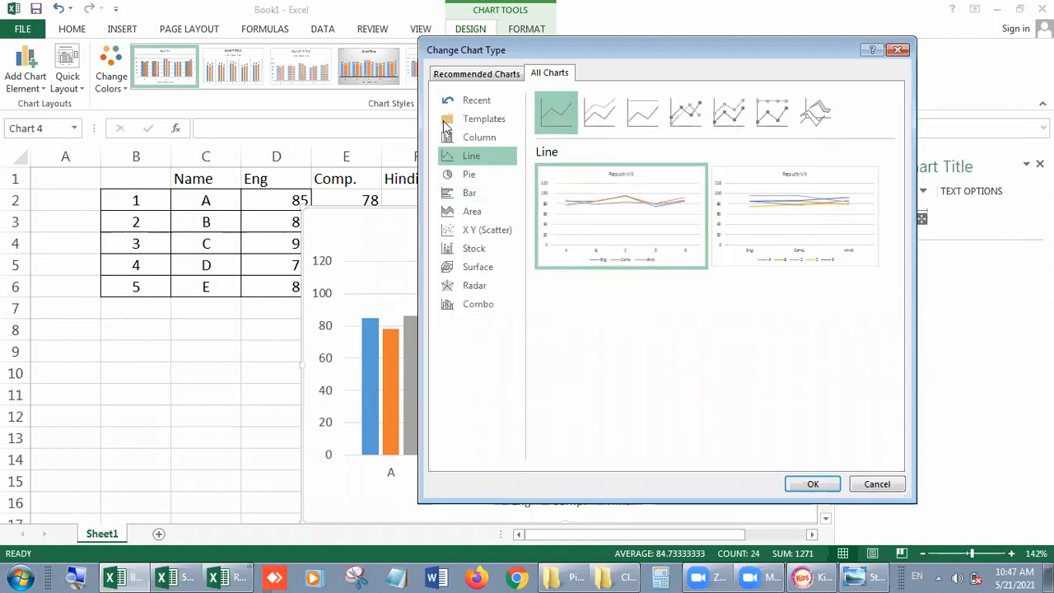
click(468, 174)
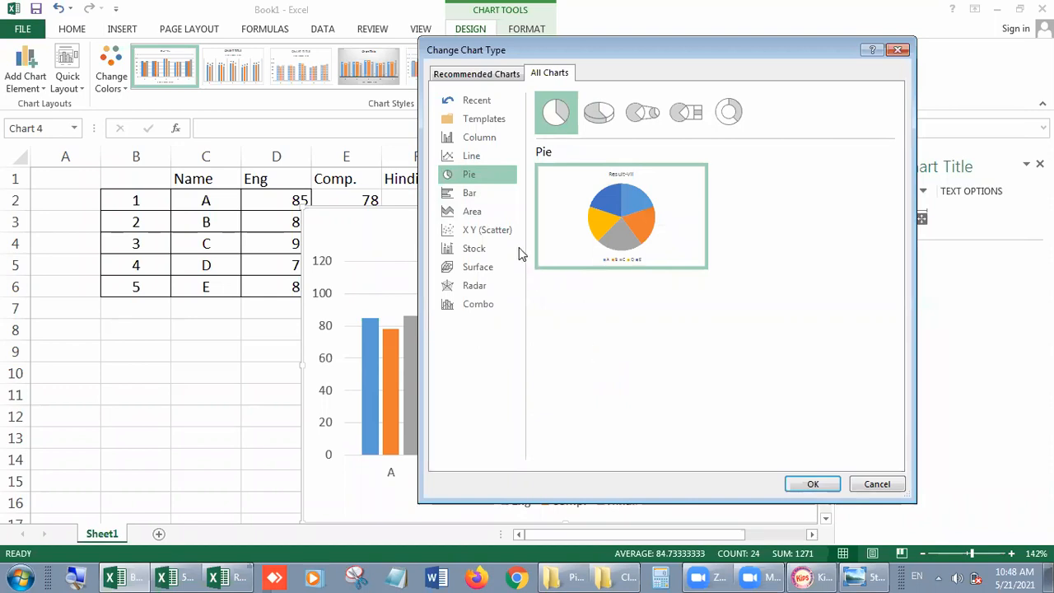
click(491, 219)
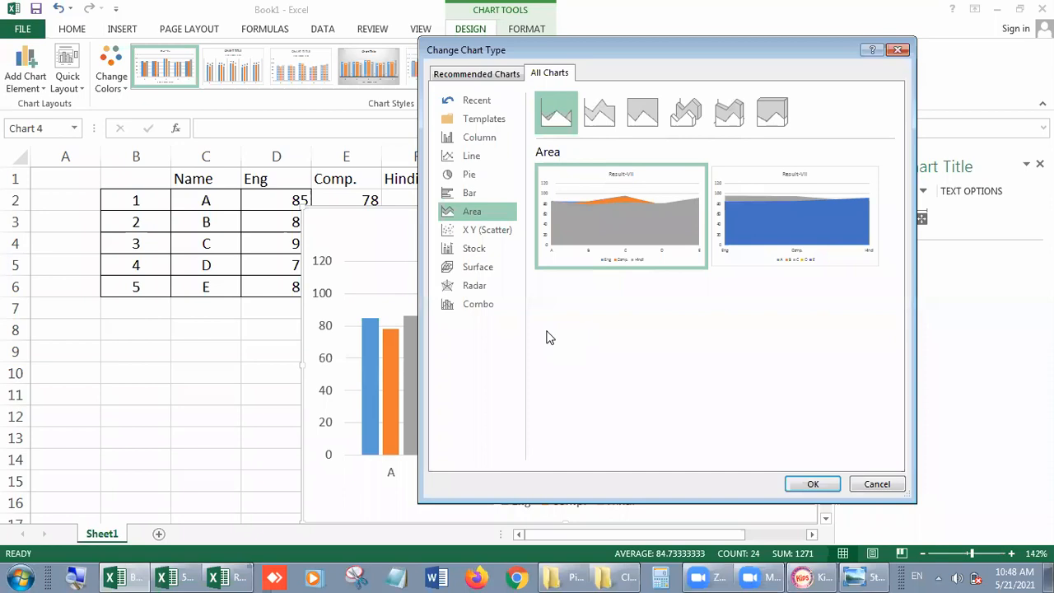
mouse_move(647, 234)
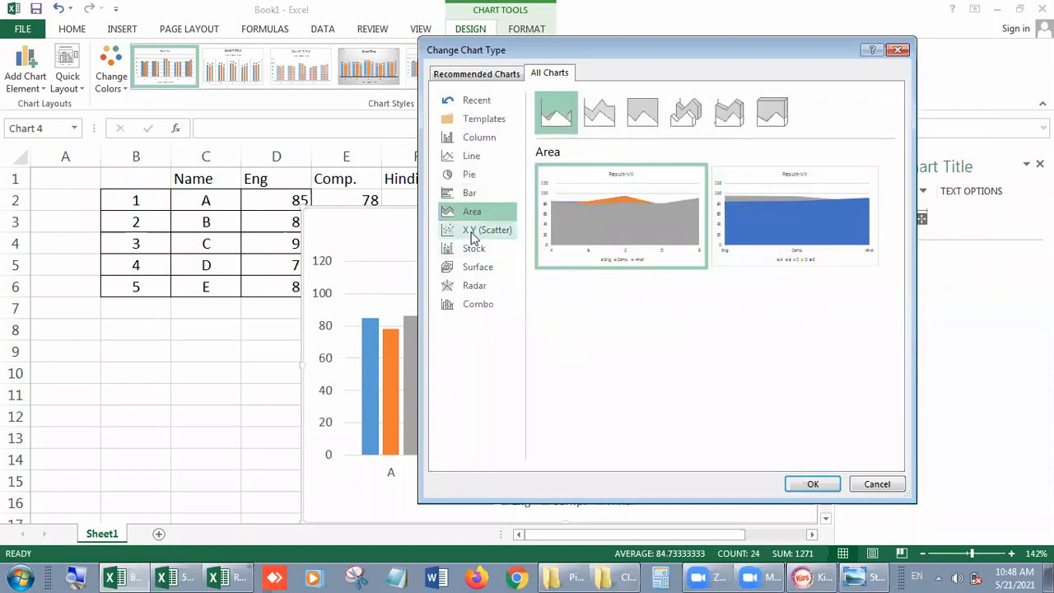
click(475, 232)
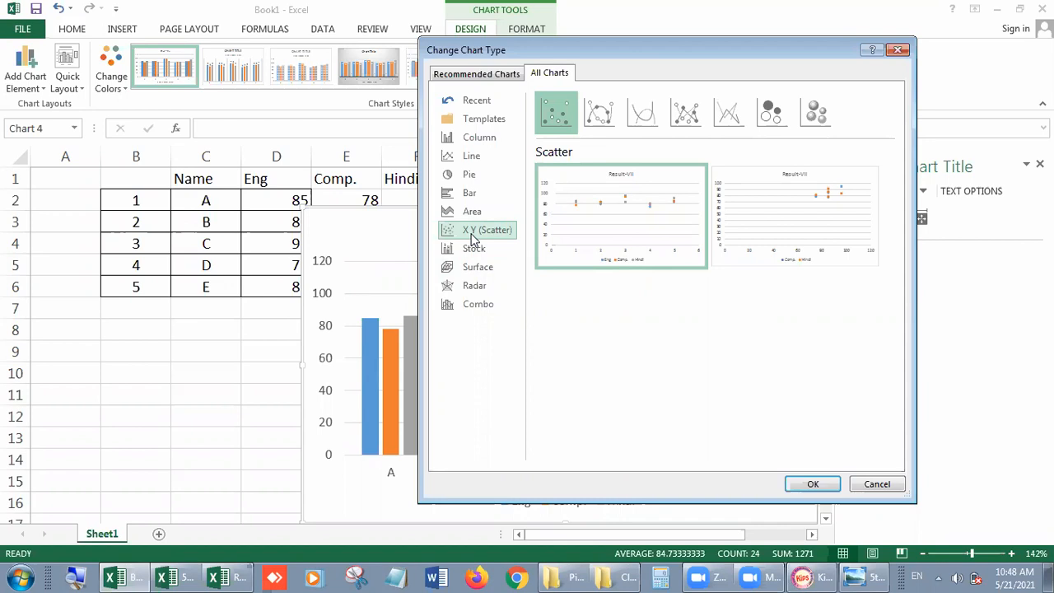
click(475, 252)
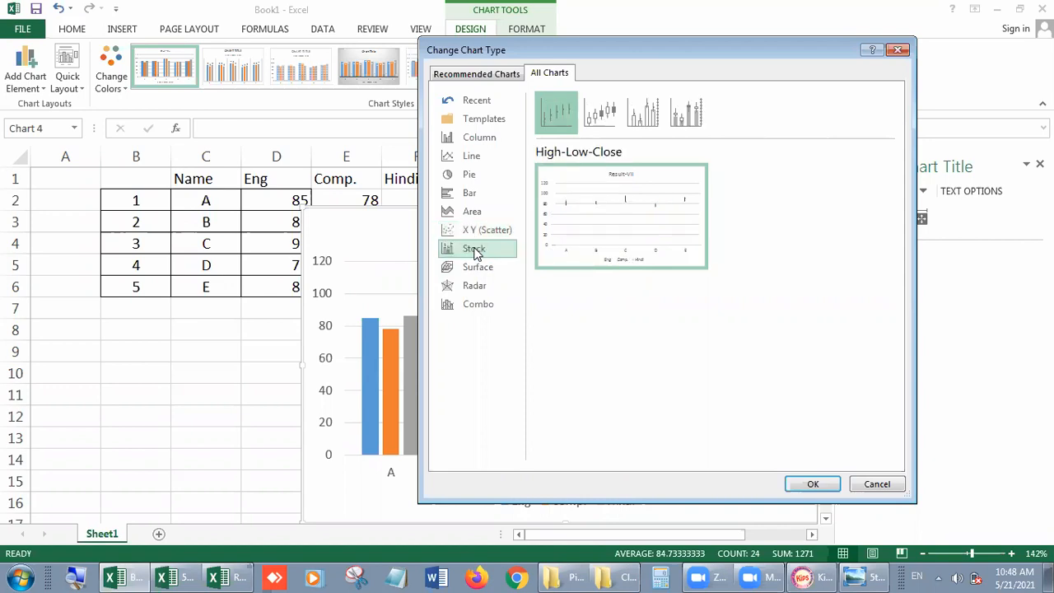
click(478, 272)
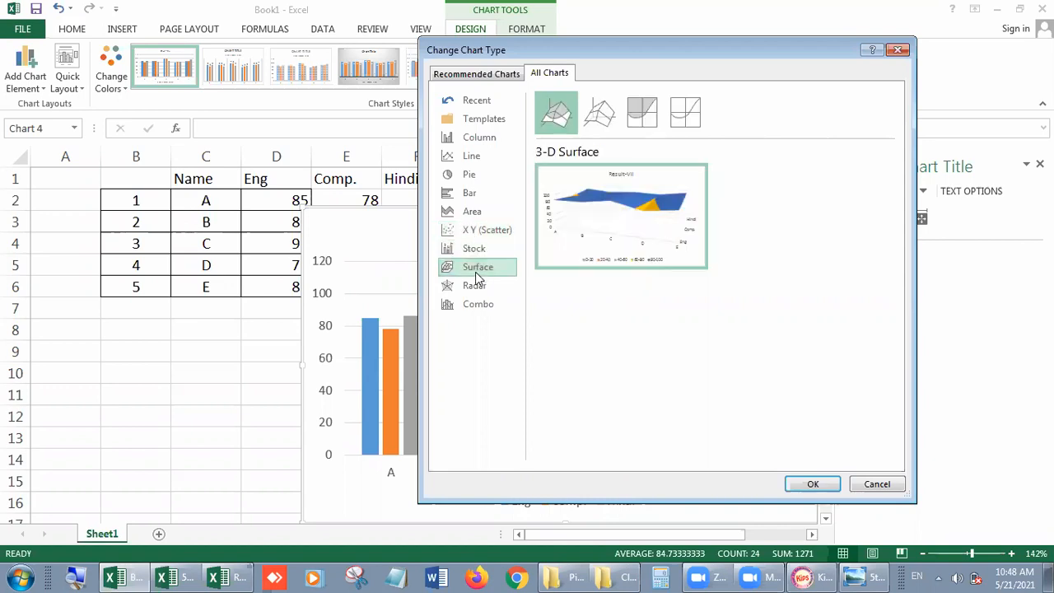
click(477, 288)
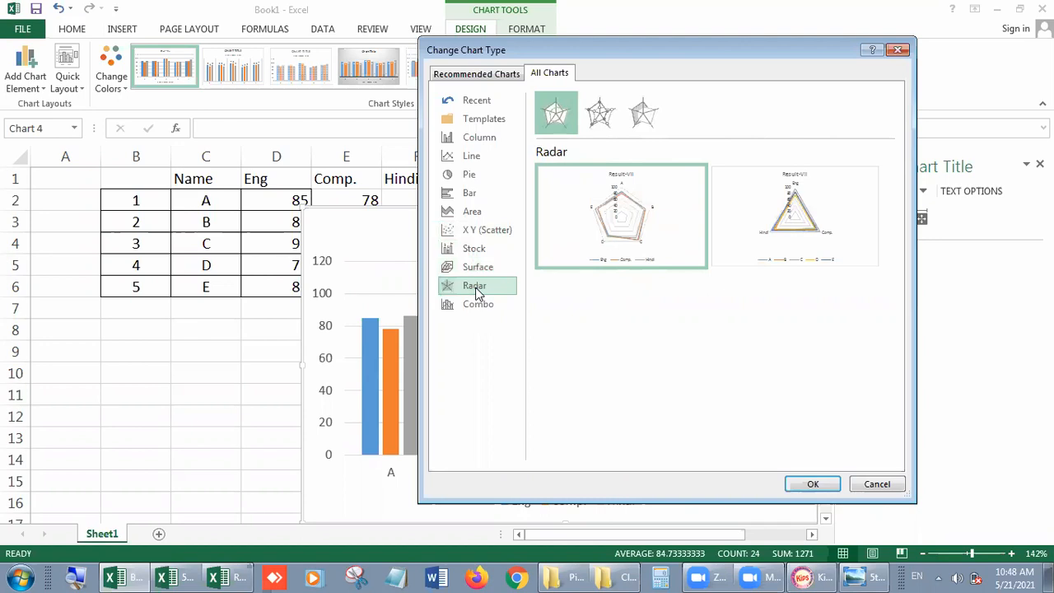
click(478, 304)
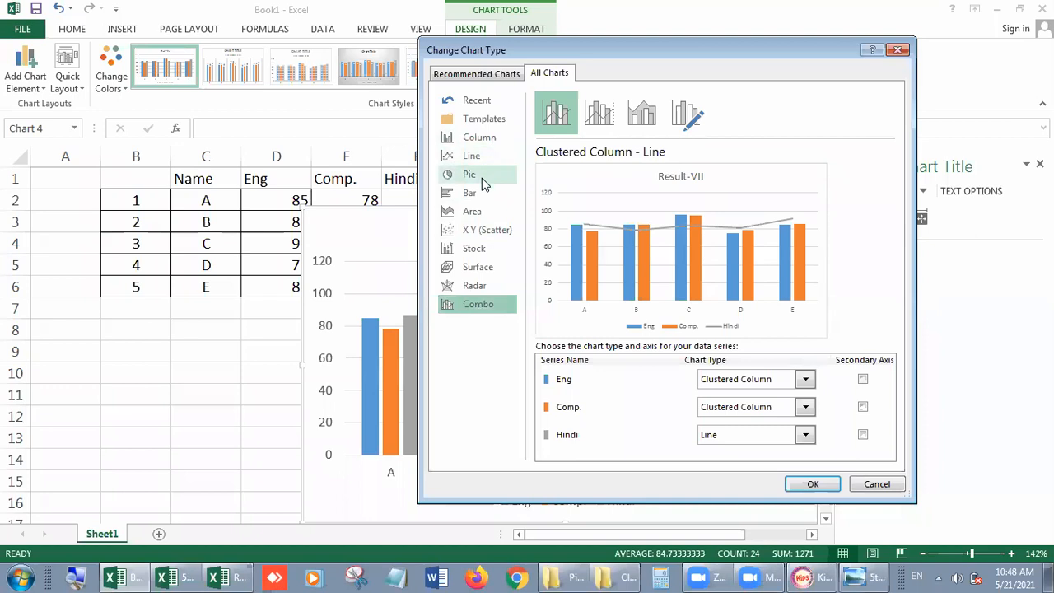
Step: Change the Result-VII column chart to a clustered bar chart with the students as categories
click(480, 216)
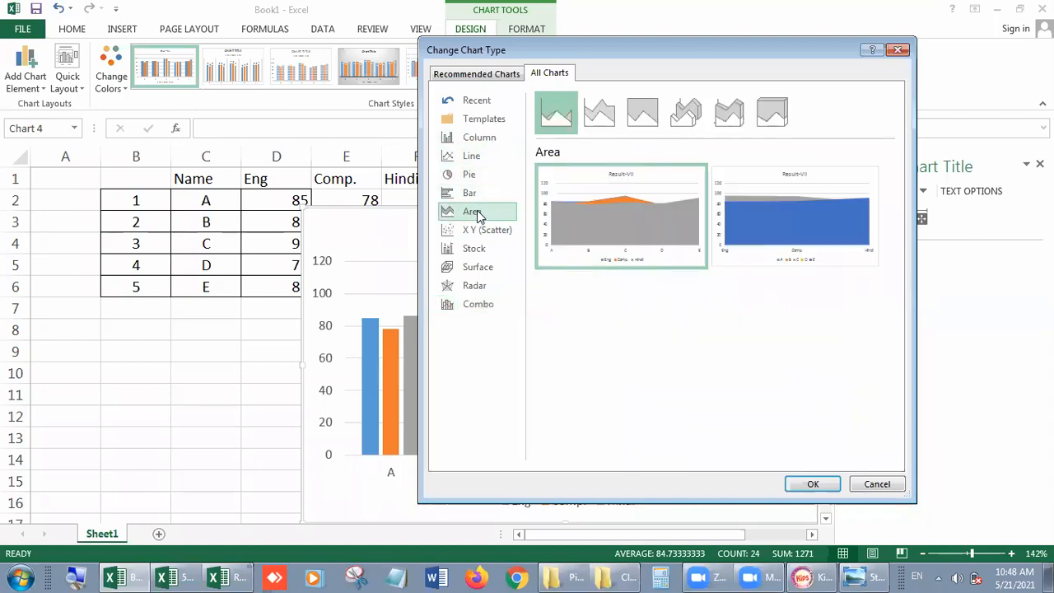
click(479, 196)
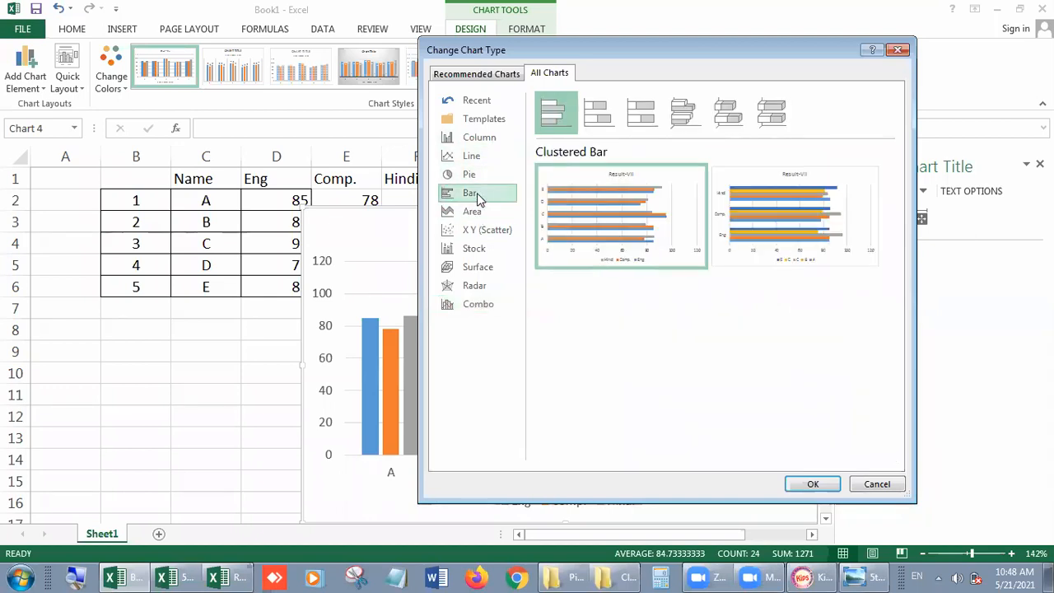
click(813, 485)
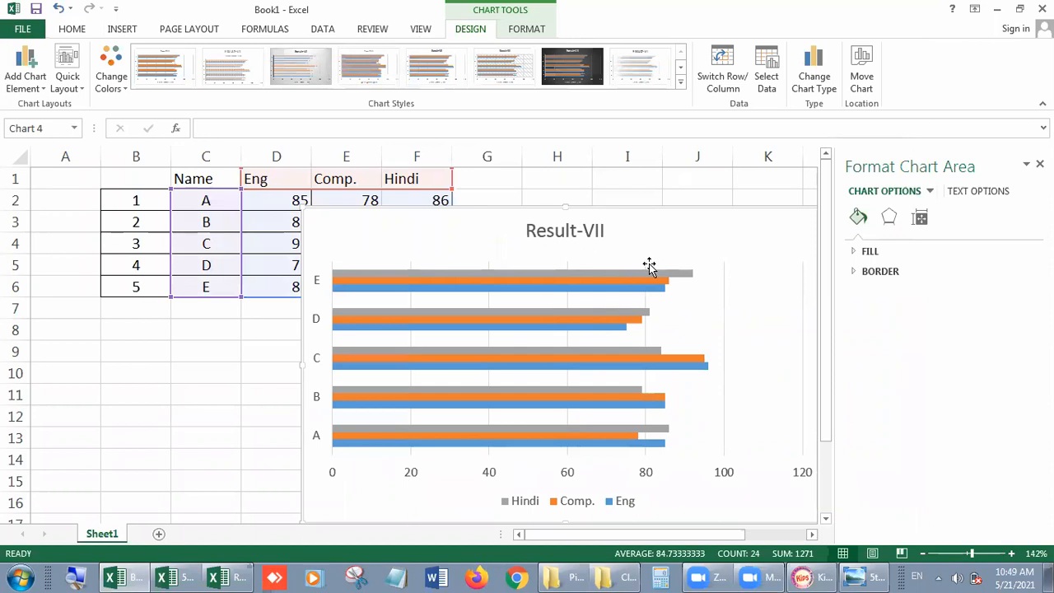
Step: Change the Result-VII bar chart to a pie chart and select its legend
click(809, 76)
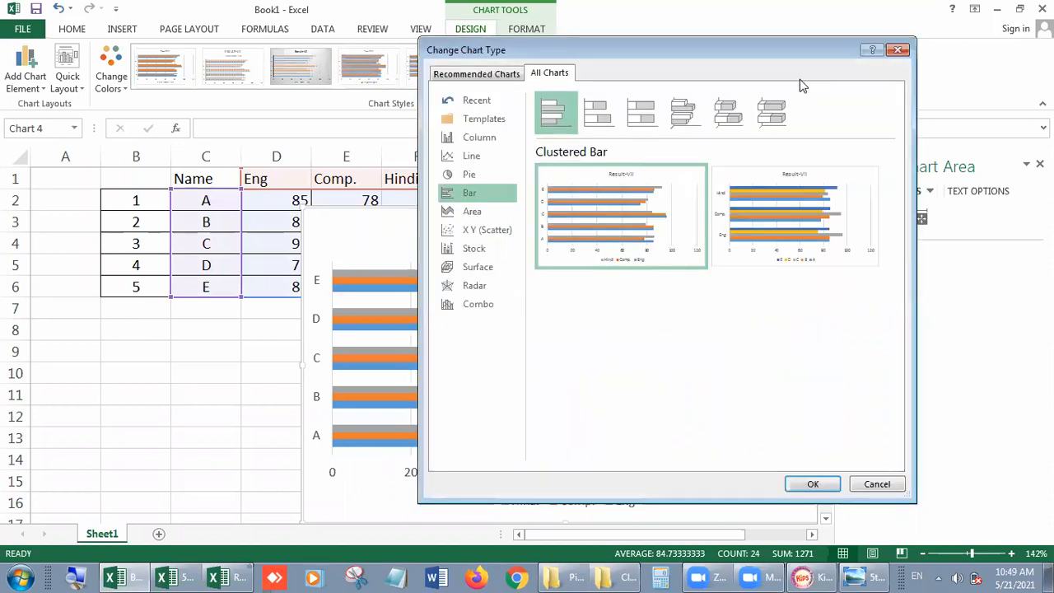
click(474, 174)
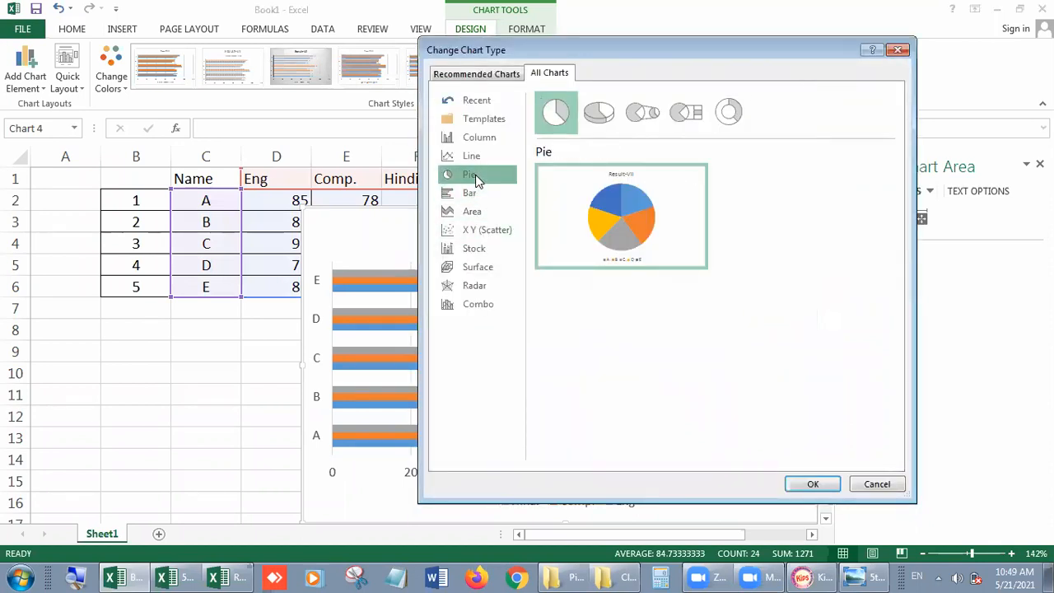
click(812, 484)
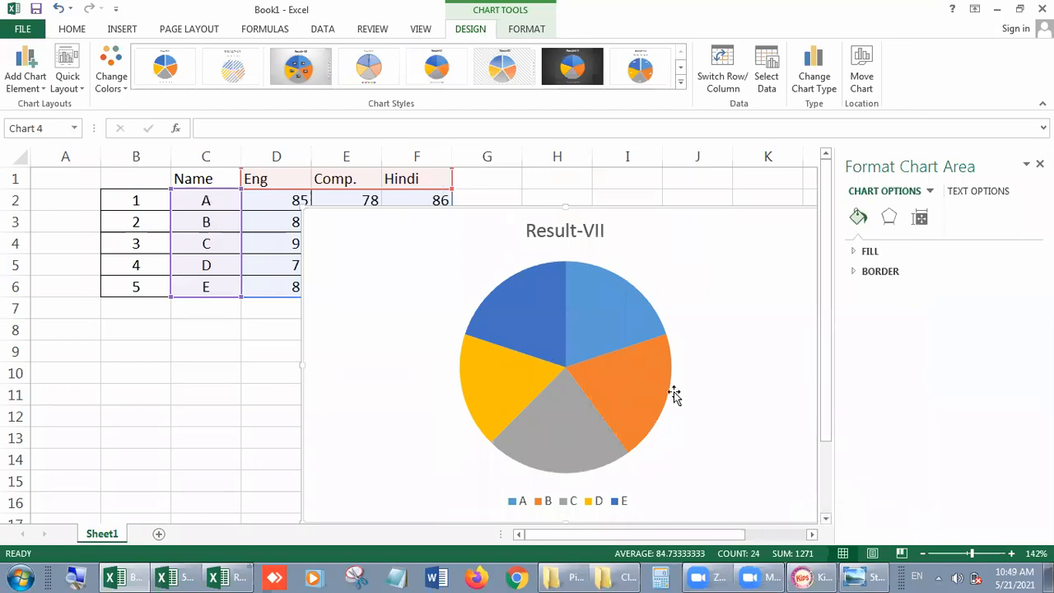
click(596, 504)
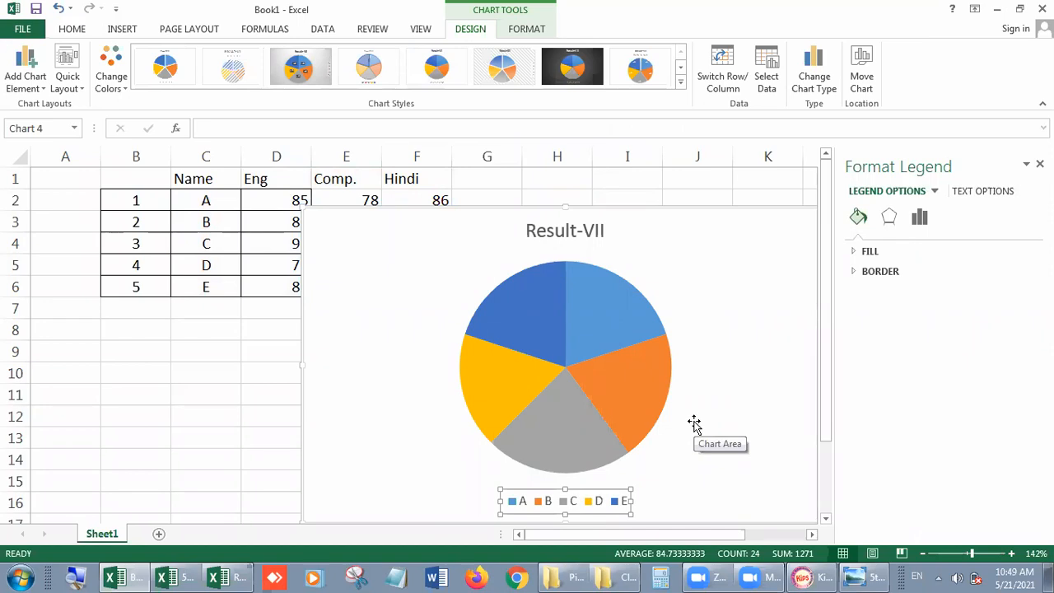
Step: Change the Result-VII pie chart to a clustered column chart grouped by subject, with students A to E as the series
click(814, 68)
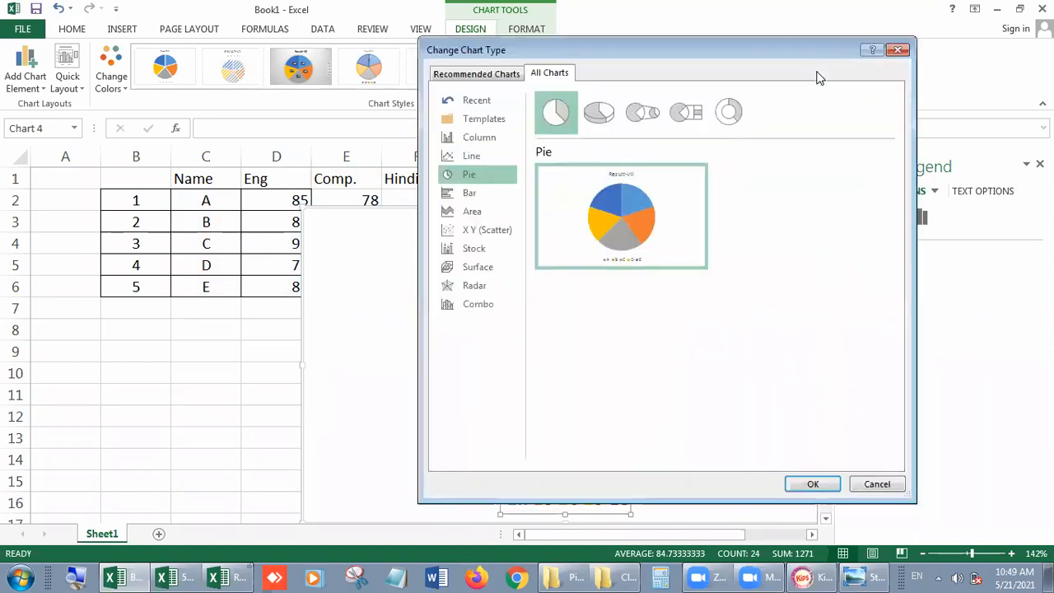
click(487, 140)
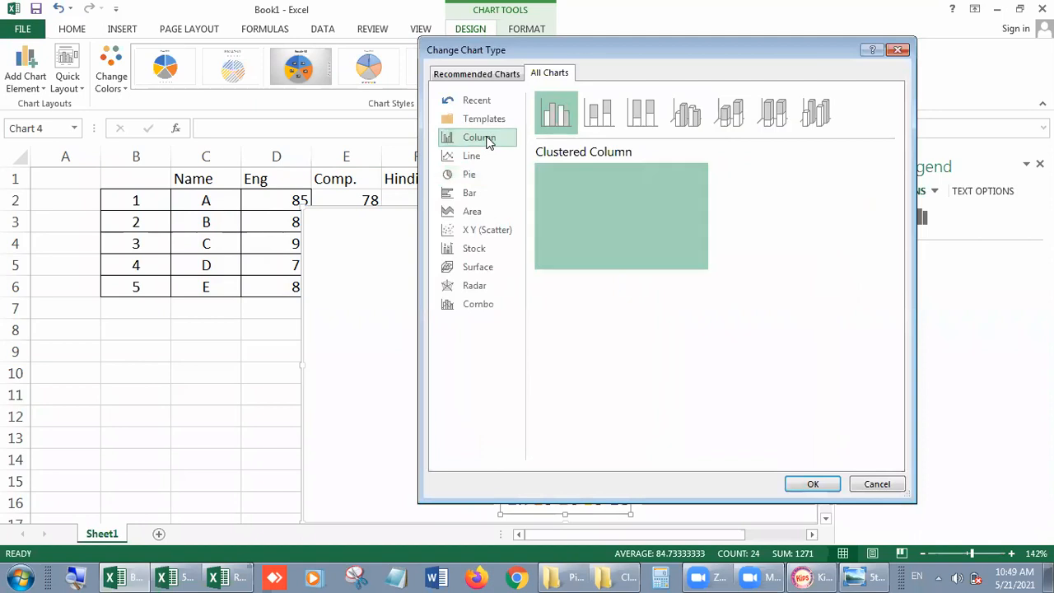
mouse_move(819, 220)
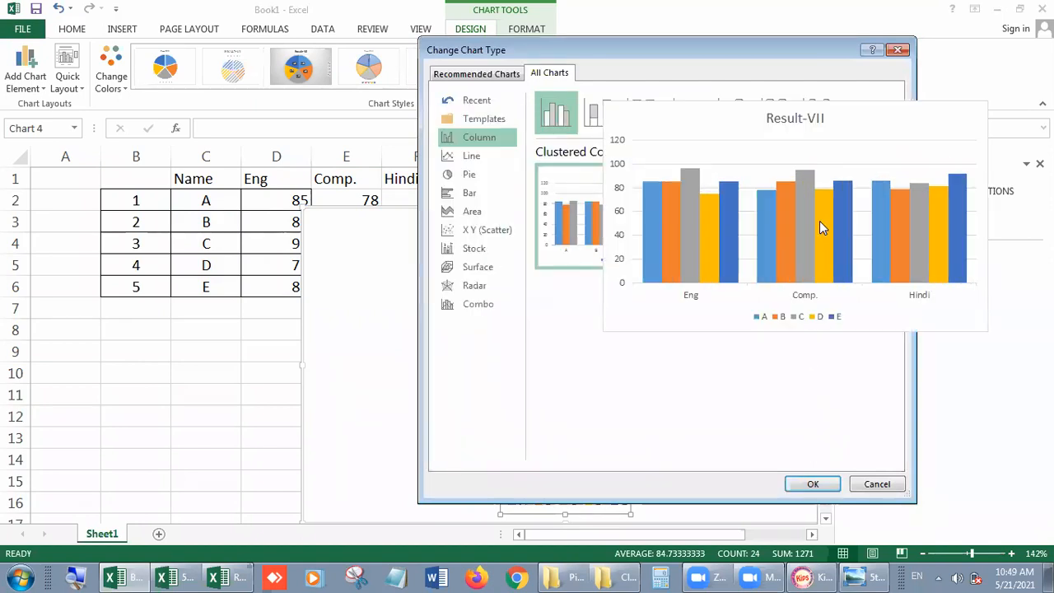
click(809, 483)
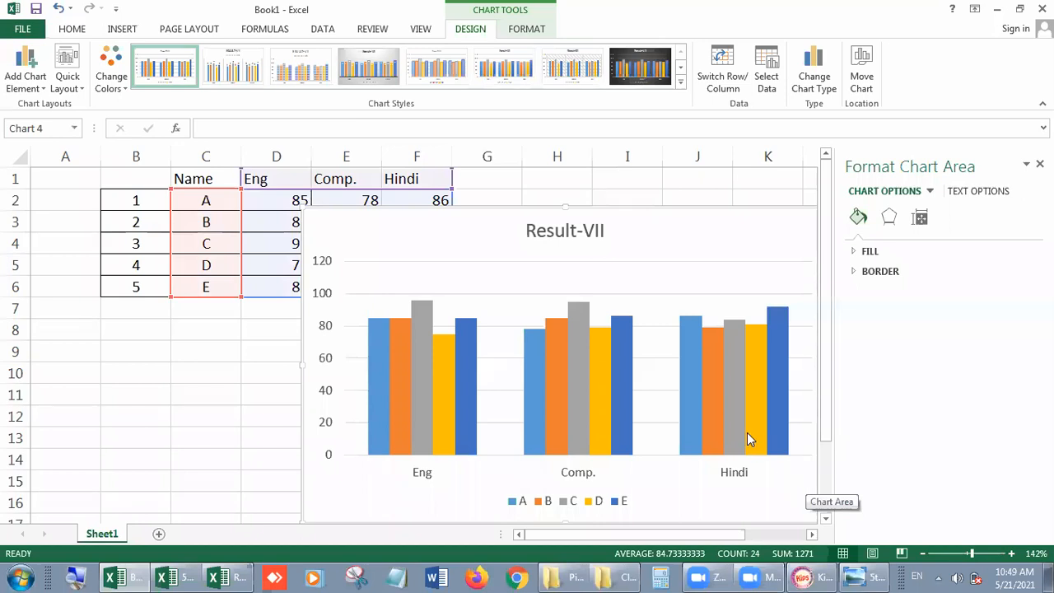
mouse_move(747, 437)
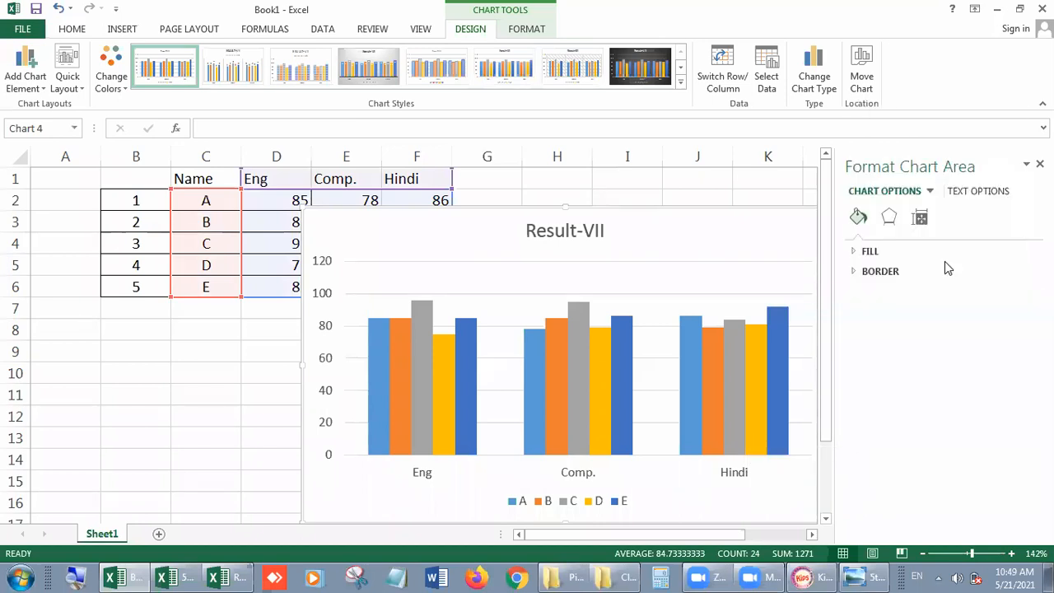